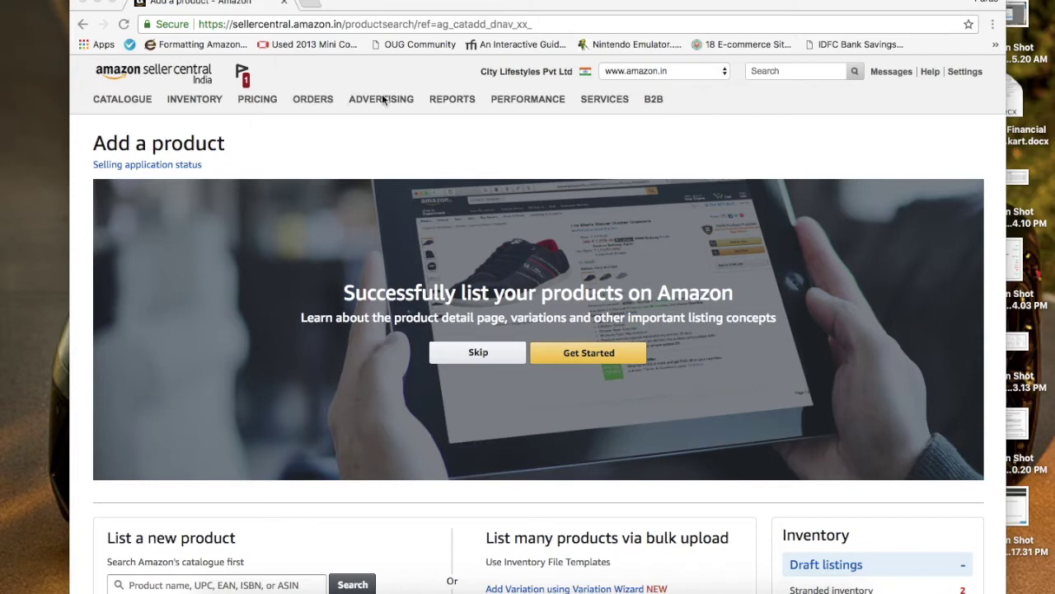
Focus the Seller Central window and reveal the Inventory menu.
click(381, 72)
mouse_move(384, 93)
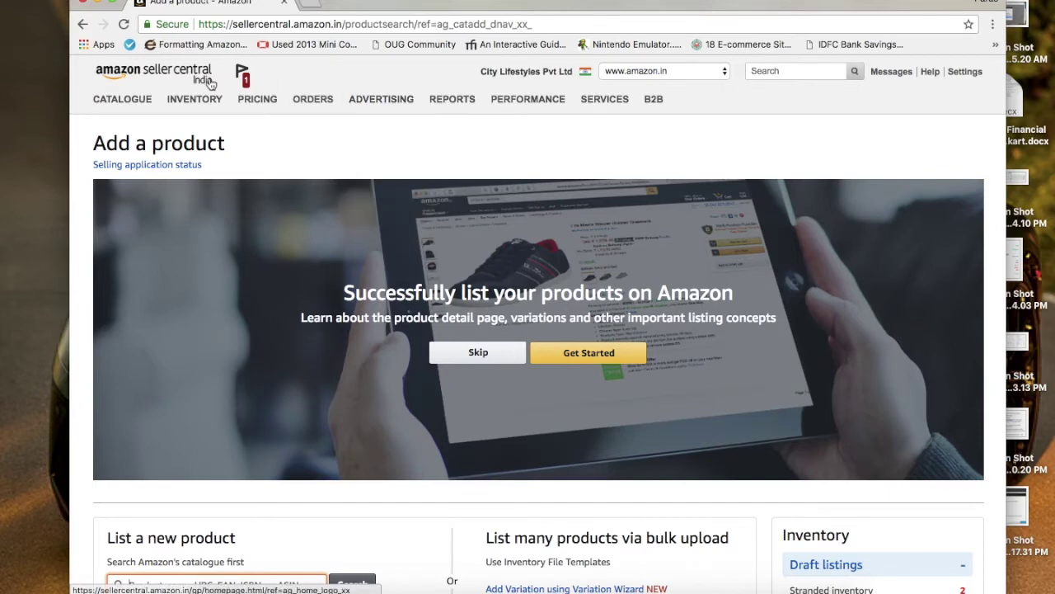
mouse_move(196, 97)
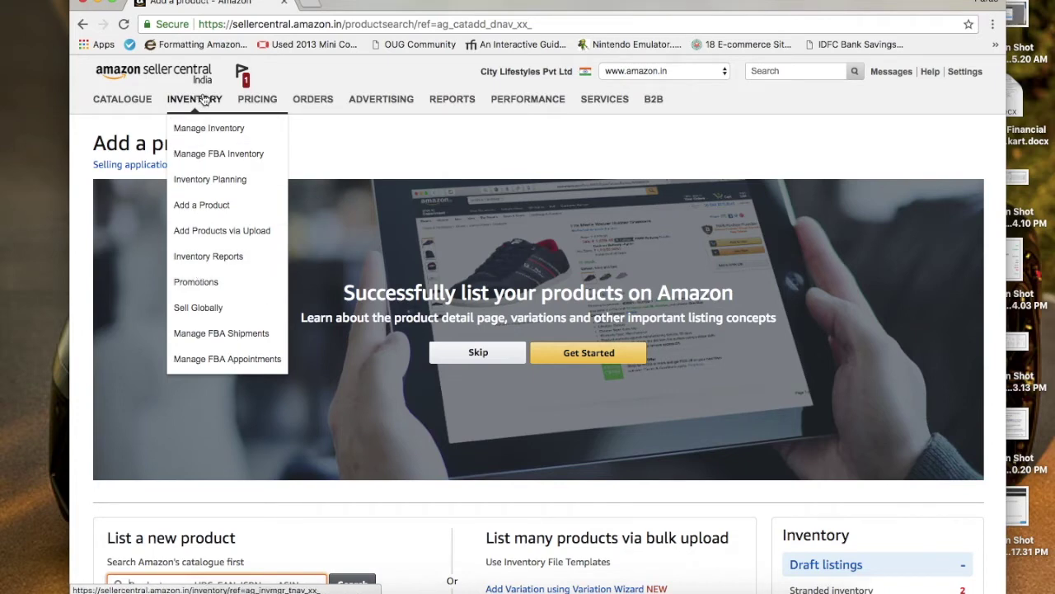
Open Promotions and highlight the Free Shipping, Buy One Get One and Money Off types.
click(198, 282)
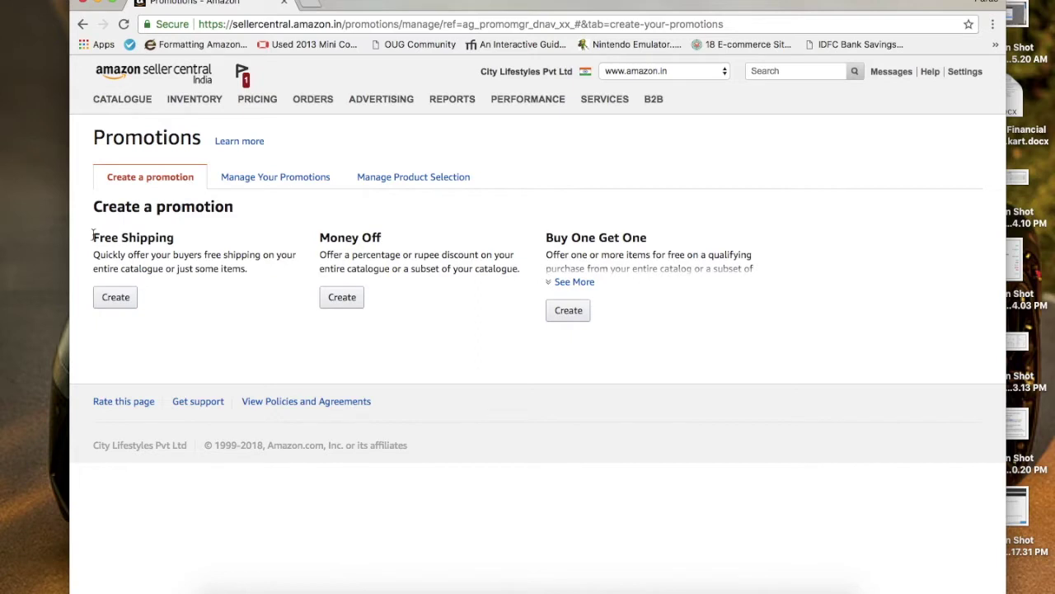
drag(94, 235, 183, 239)
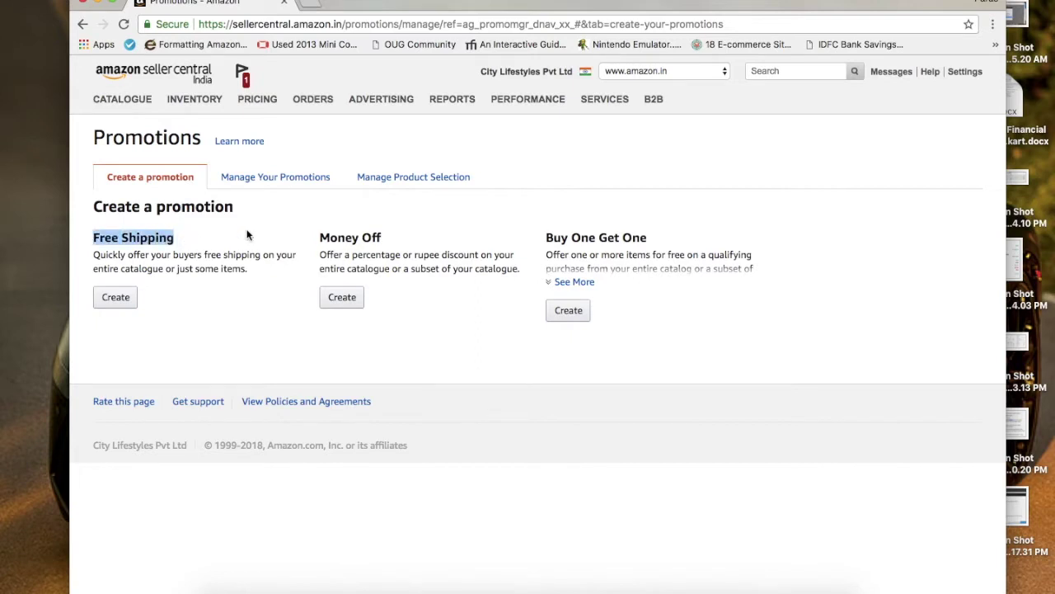
drag(545, 236, 681, 242)
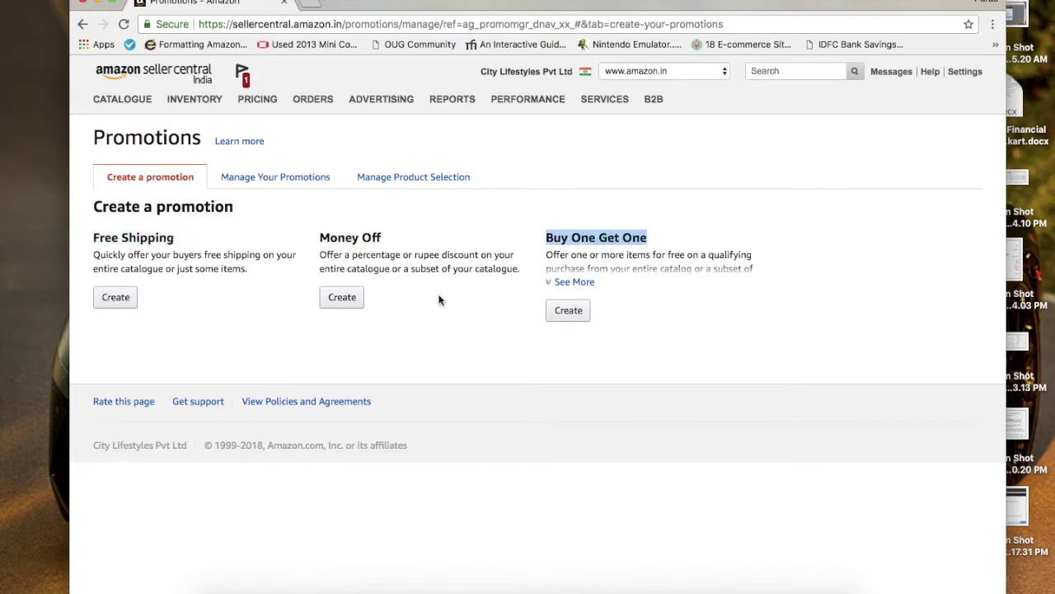
drag(382, 238, 320, 237)
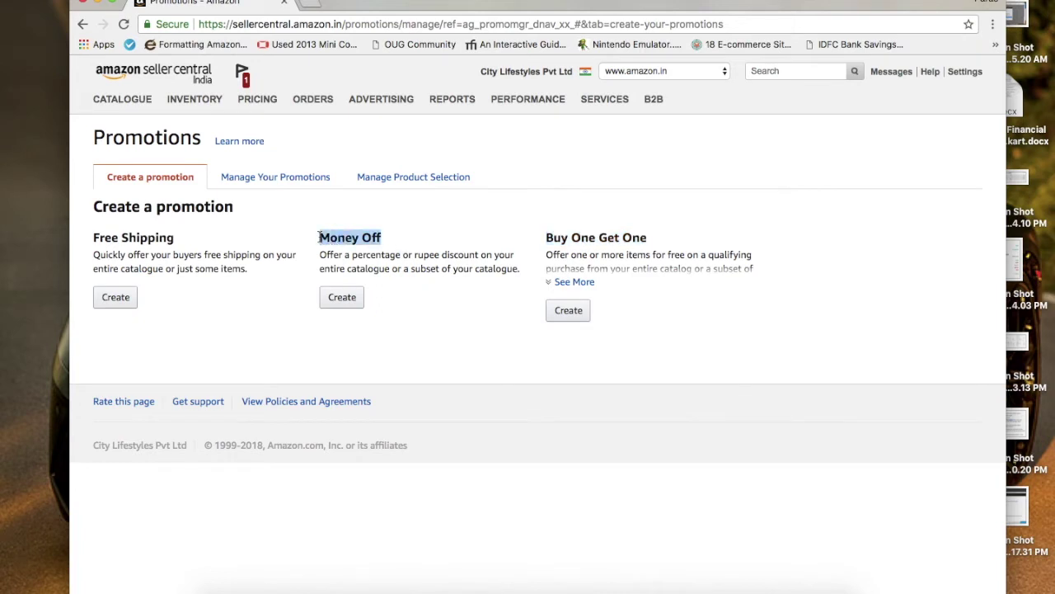
Start a Money Off promotion with the 'At least this quantity of items' buyer condition.
click(347, 303)
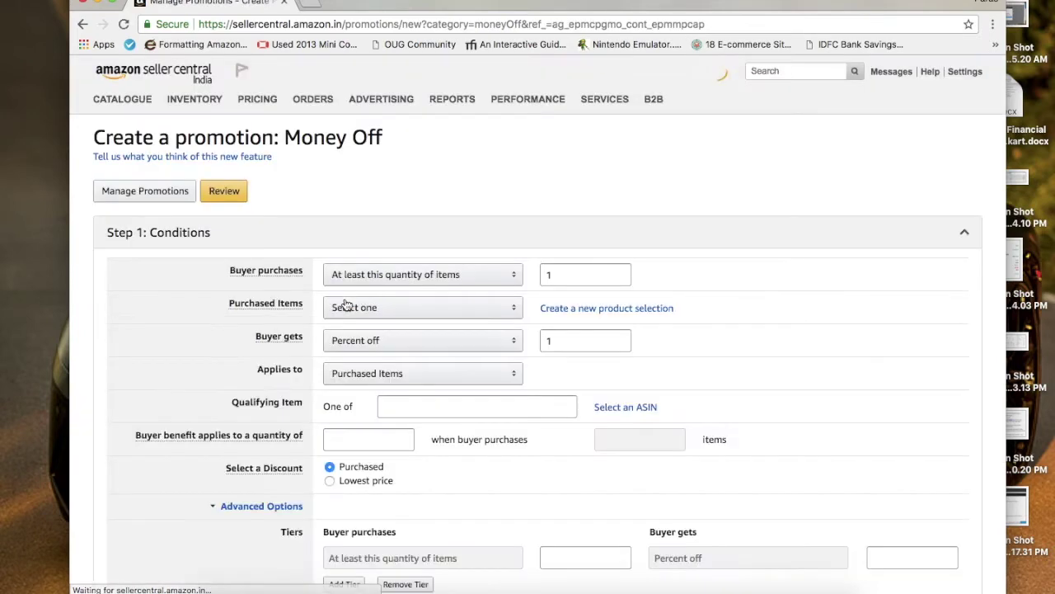
scroll(426, 183, down, 1)
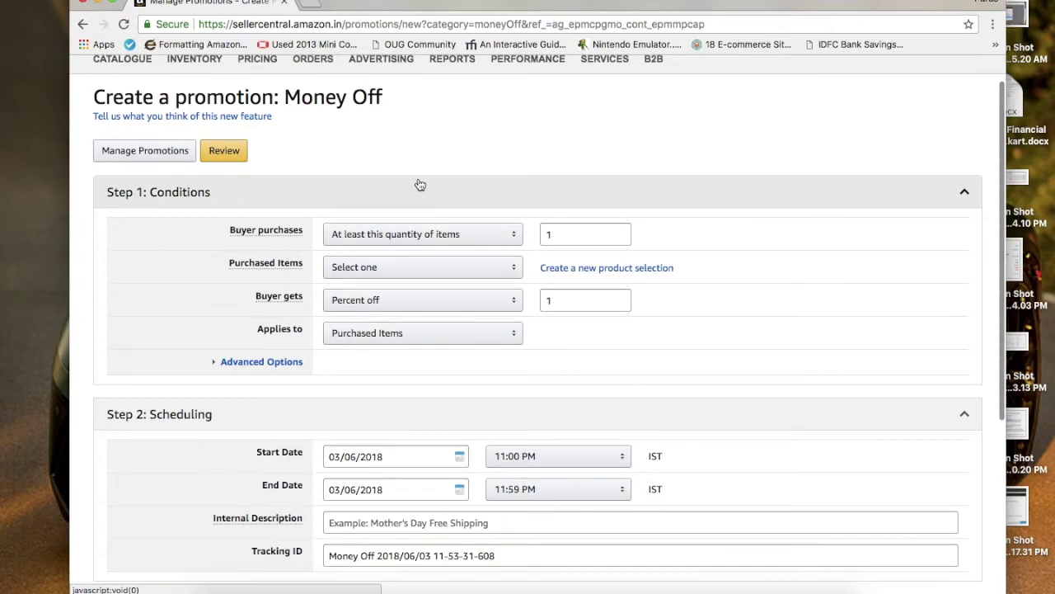
scroll(318, 412, down, 5)
scroll(317, 404, up, 6)
scroll(318, 410, down, 5)
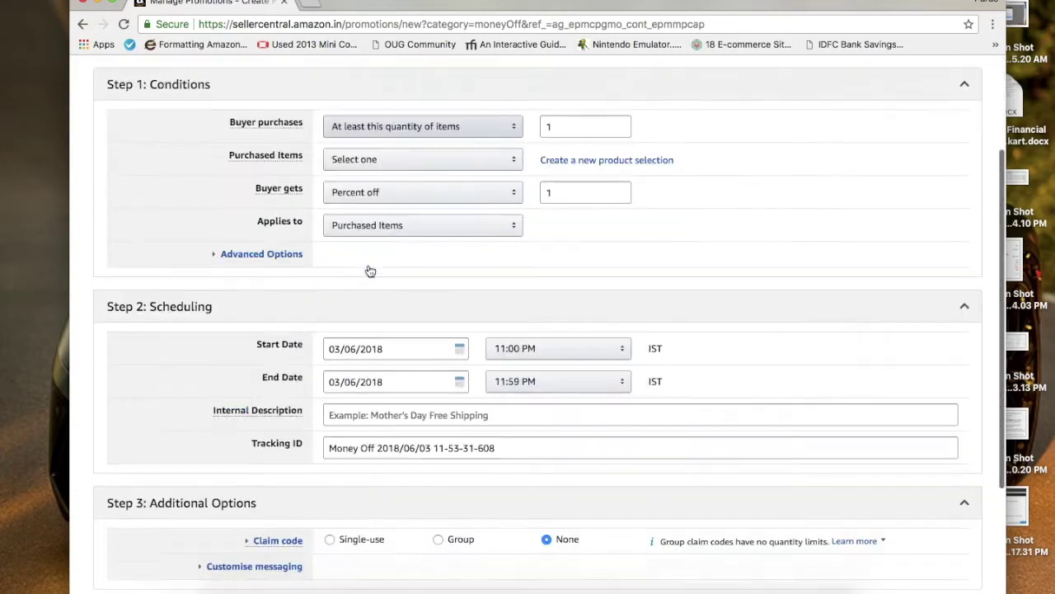
scroll(368, 269, up, 5)
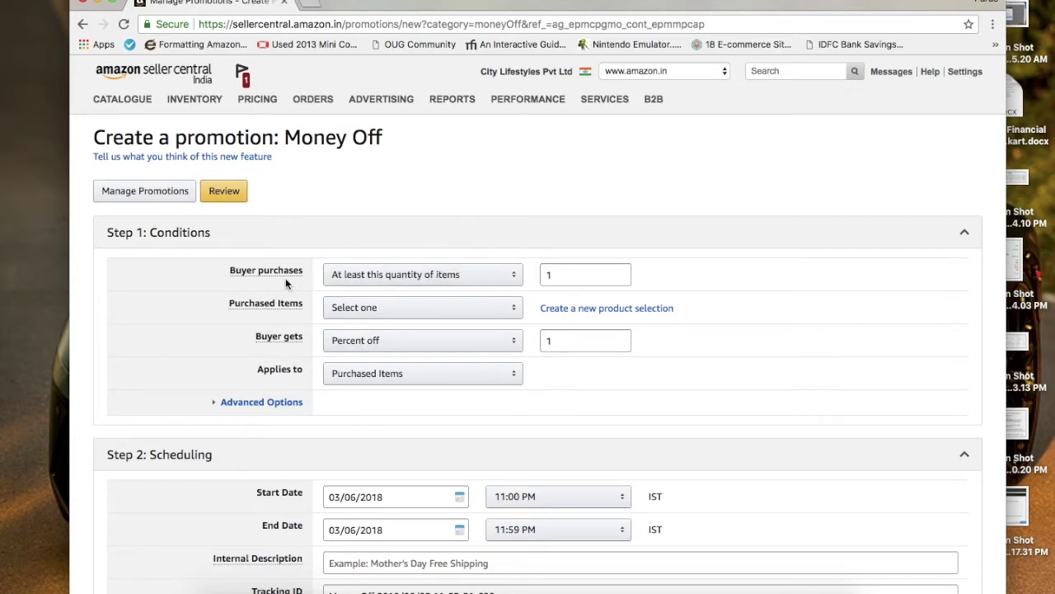
click(412, 278)
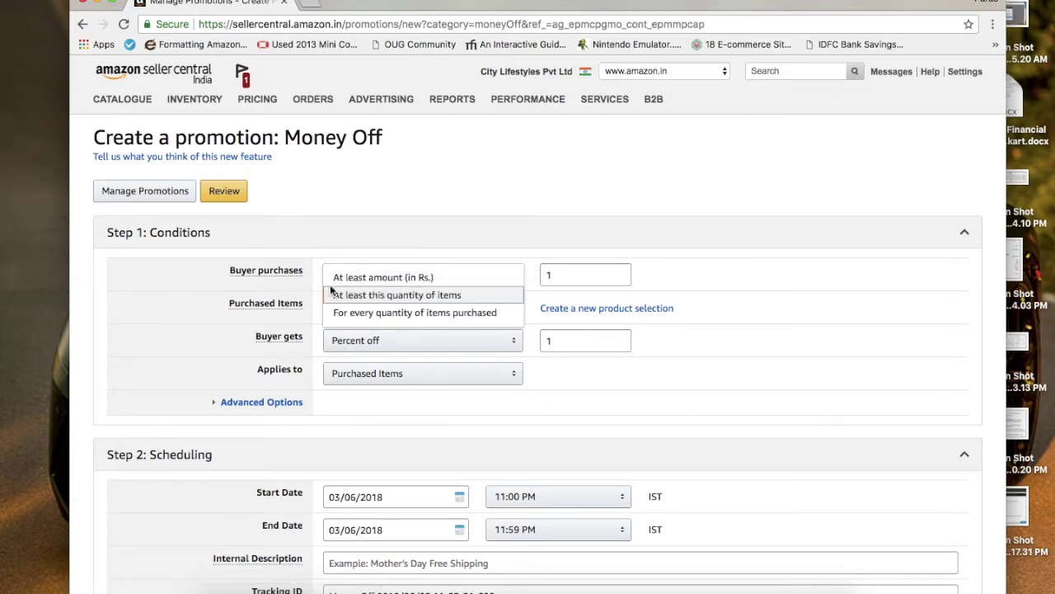
click(443, 303)
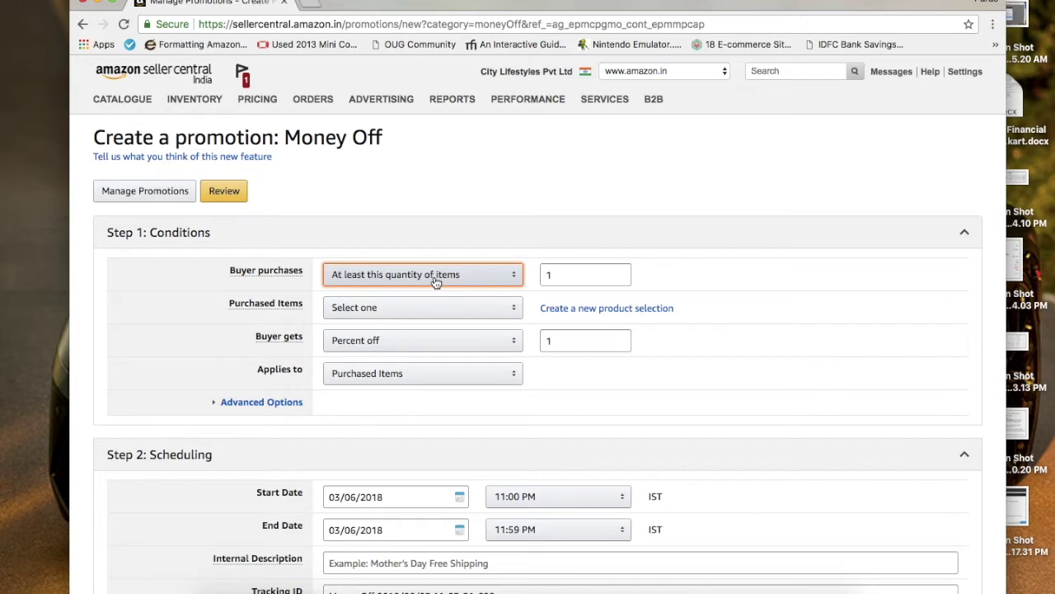
Set the minimum purchase quantity to 1 item.
click(551, 277)
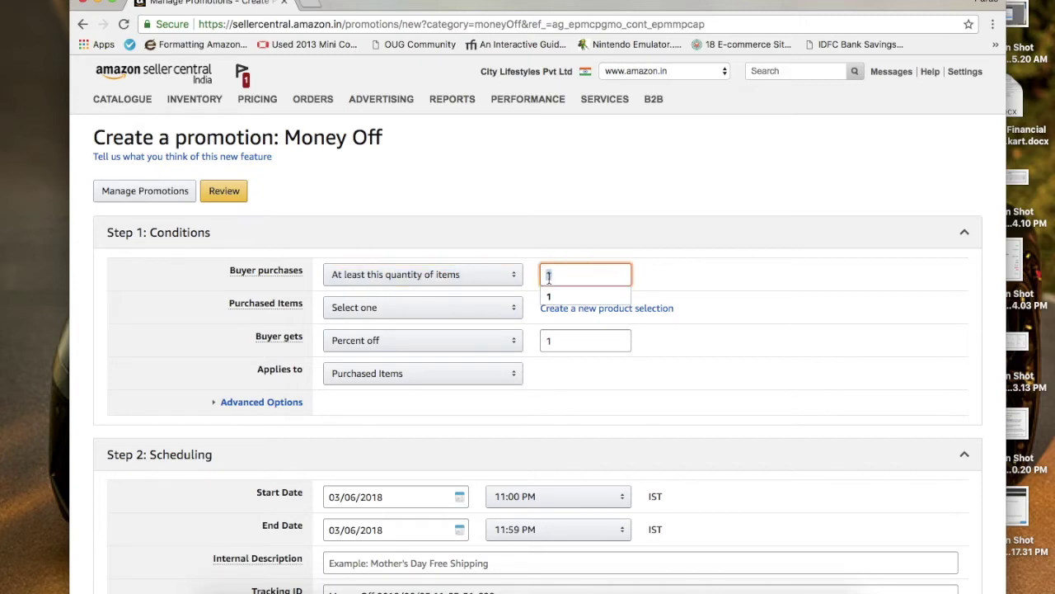
key(BackSpace)
text(2)
key(BackSpace)
text(1)
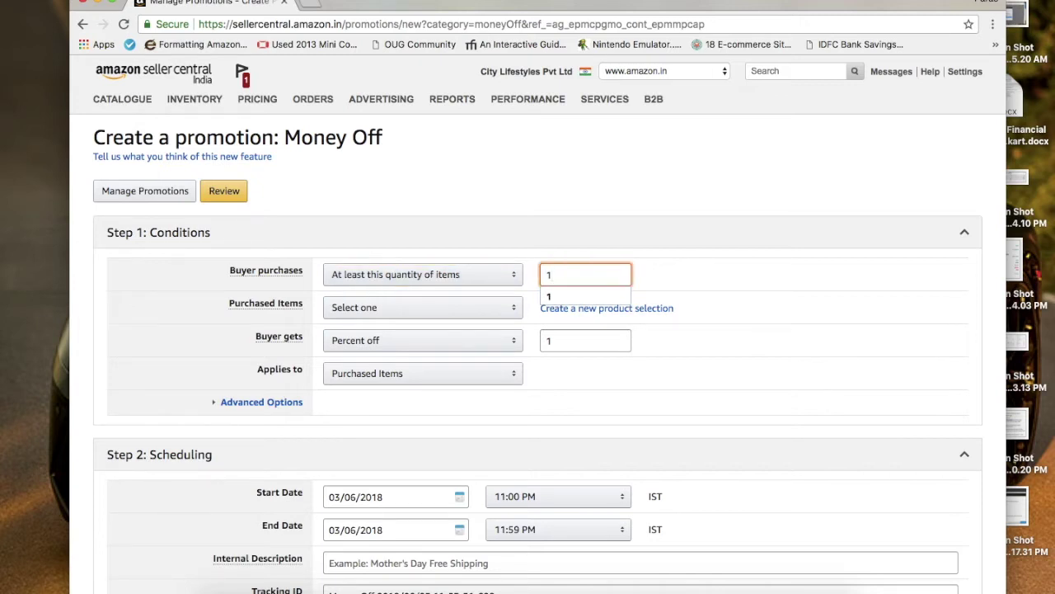
Review the conditions step and show the Purchased Items product selection choices.
click(507, 280)
click(515, 238)
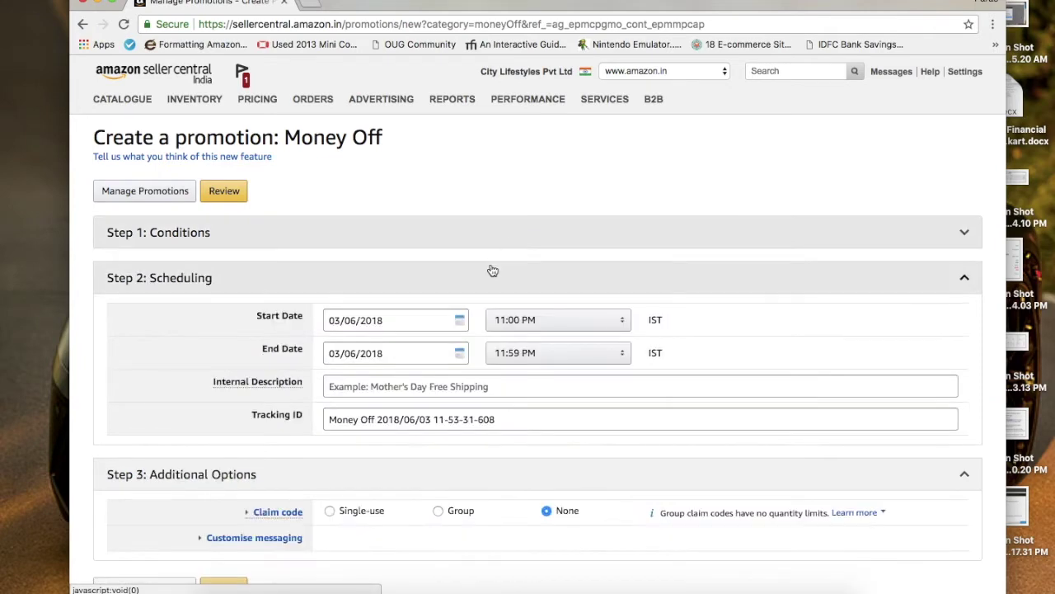
click(469, 246)
scroll(445, 280, down, 2)
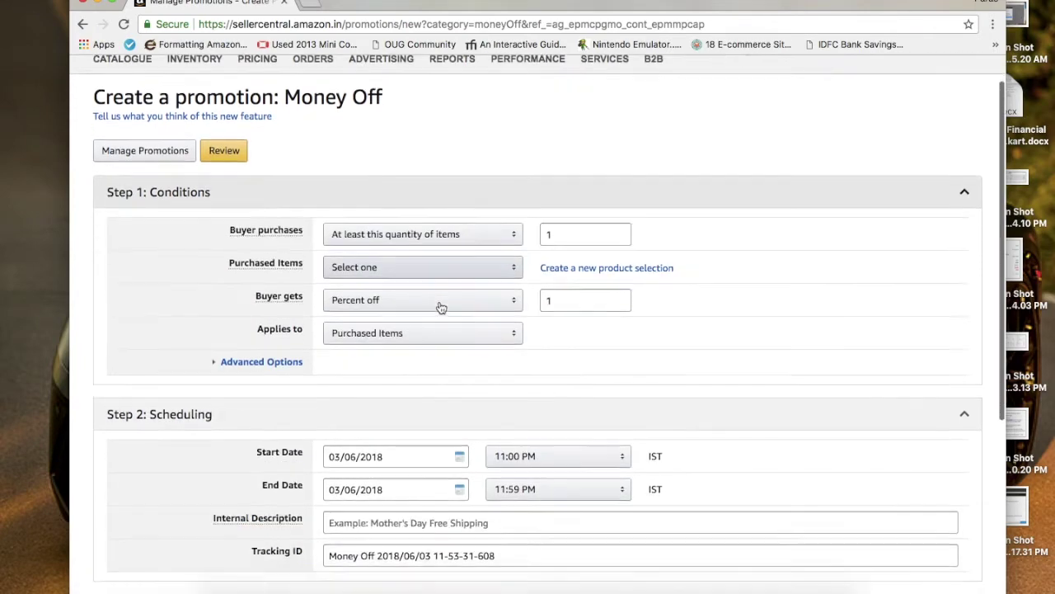
click(455, 254)
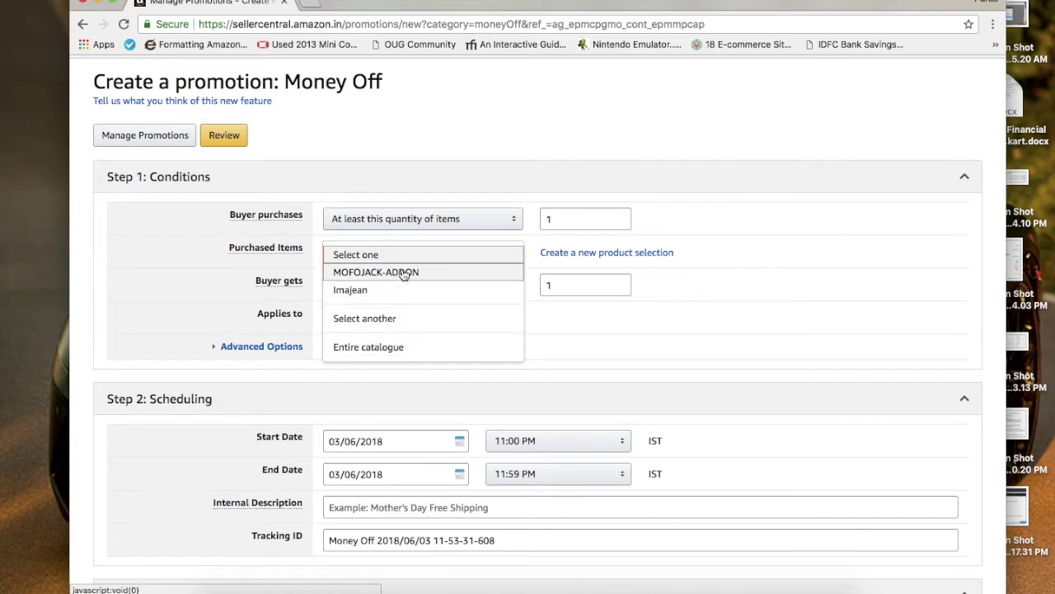
Open a new product selection in a separate tab and list its selection types.
click(576, 258)
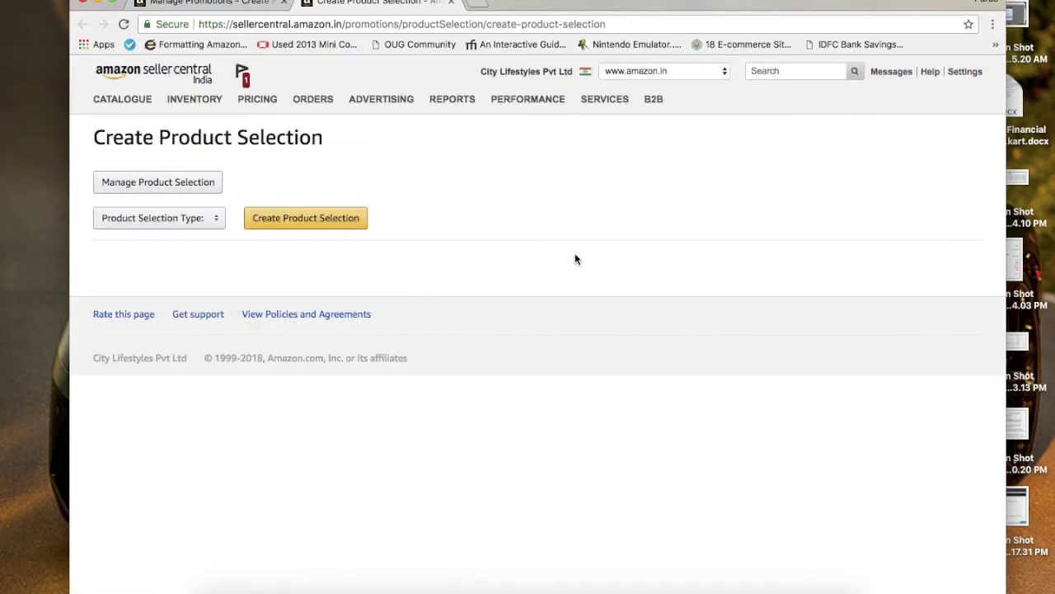
click(299, 225)
click(217, 225)
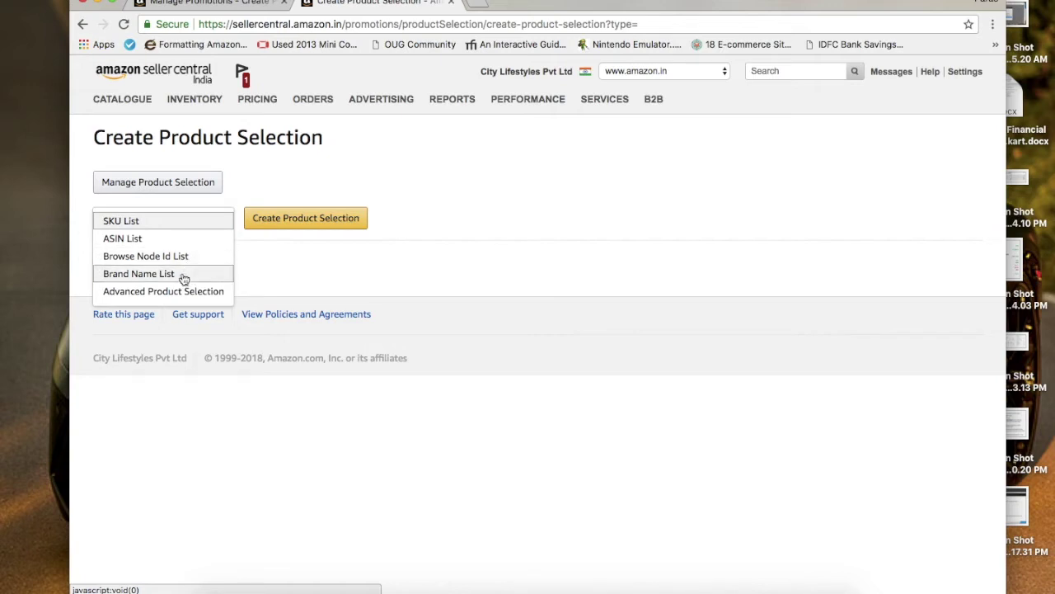
Choose SKU List and enter the description 'Creating for jackets ASIN'.
click(172, 228)
click(299, 223)
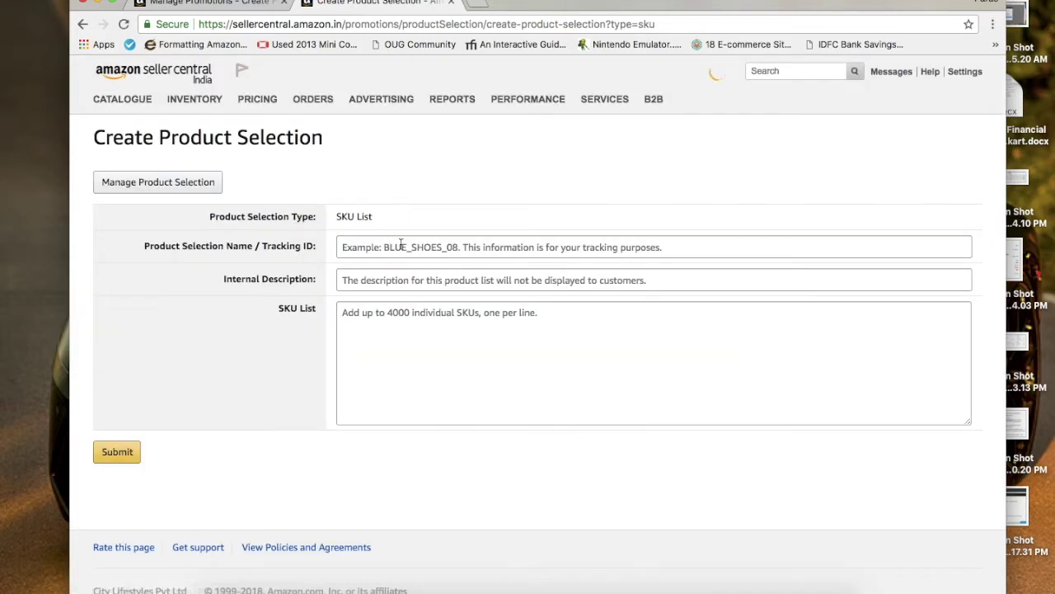
click(400, 245)
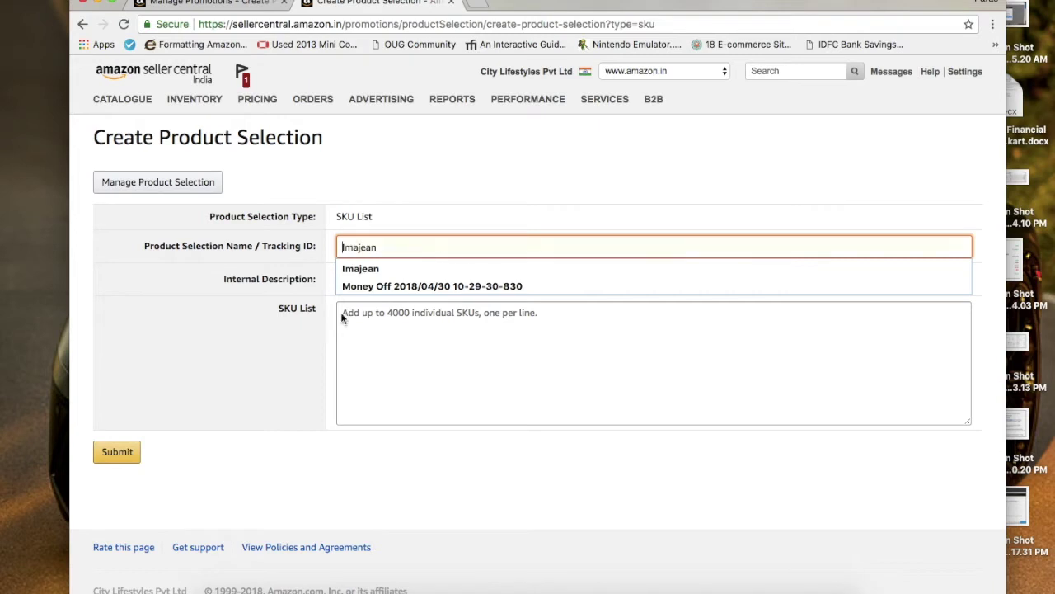
click(309, 362)
click(401, 282)
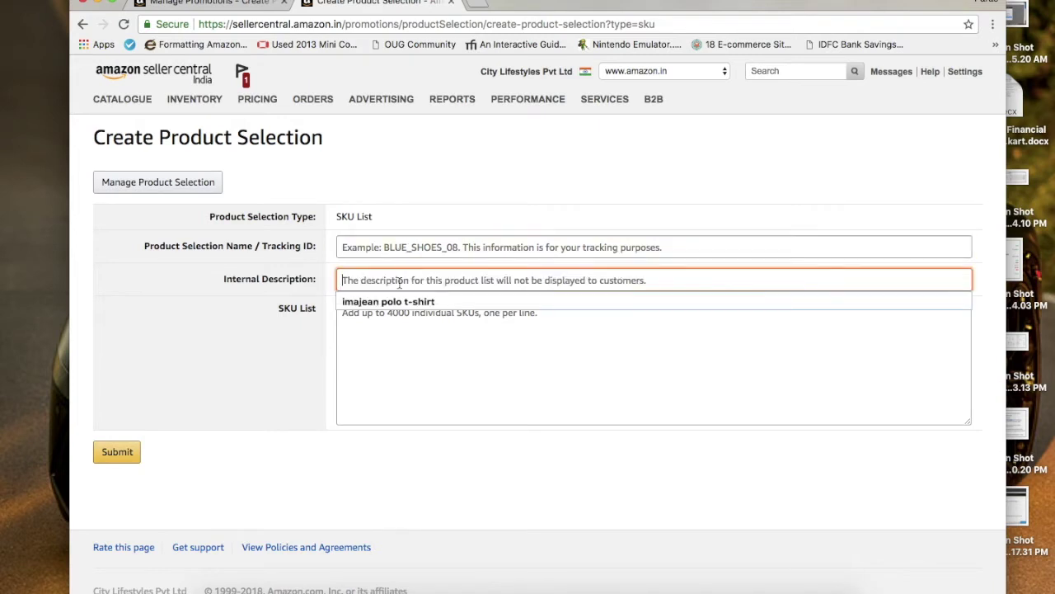
text(Creating f)
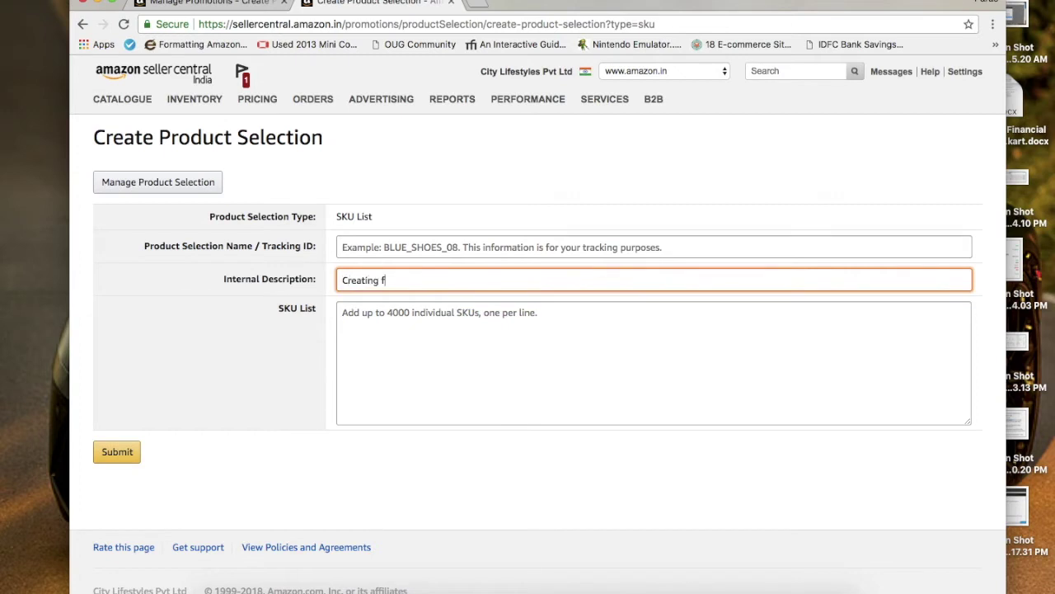
text(or jacket)
Name the selection JACKETs_promotion and bring up link options for the Inventory menu.
click(392, 336)
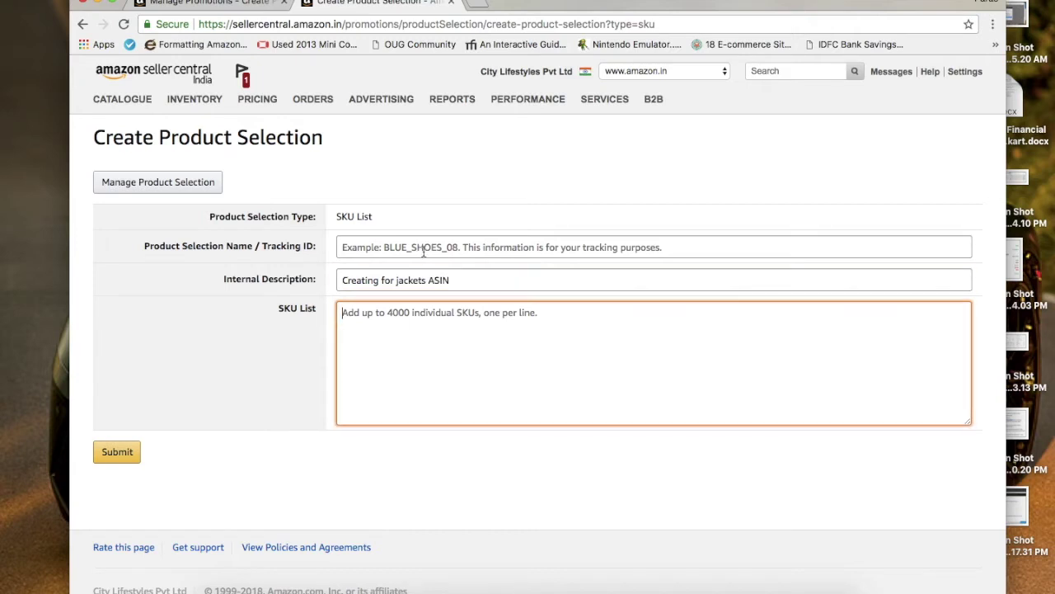
click(424, 248)
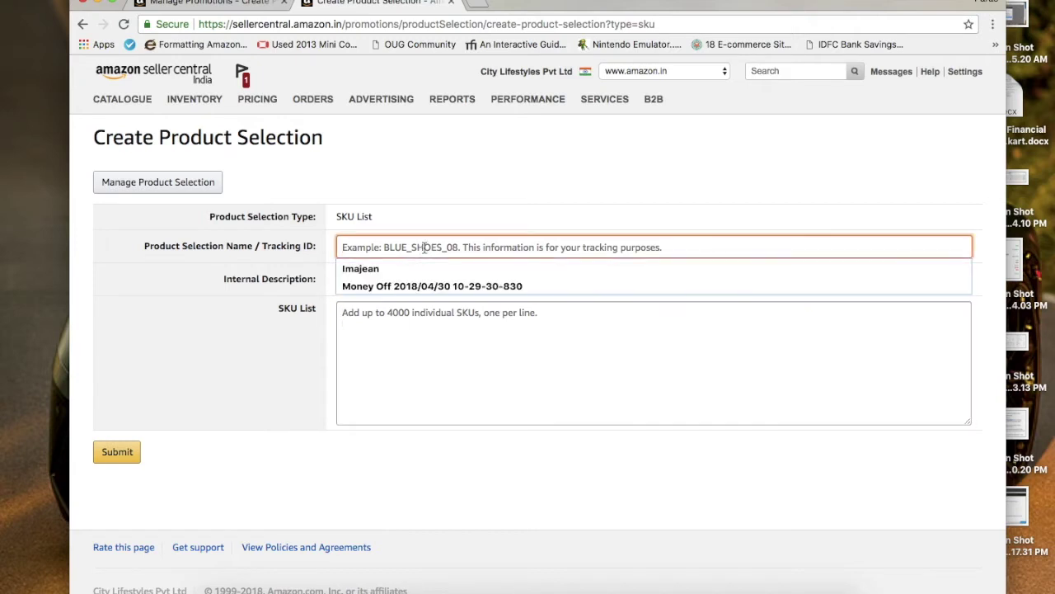
text(JACKETs_promotion)
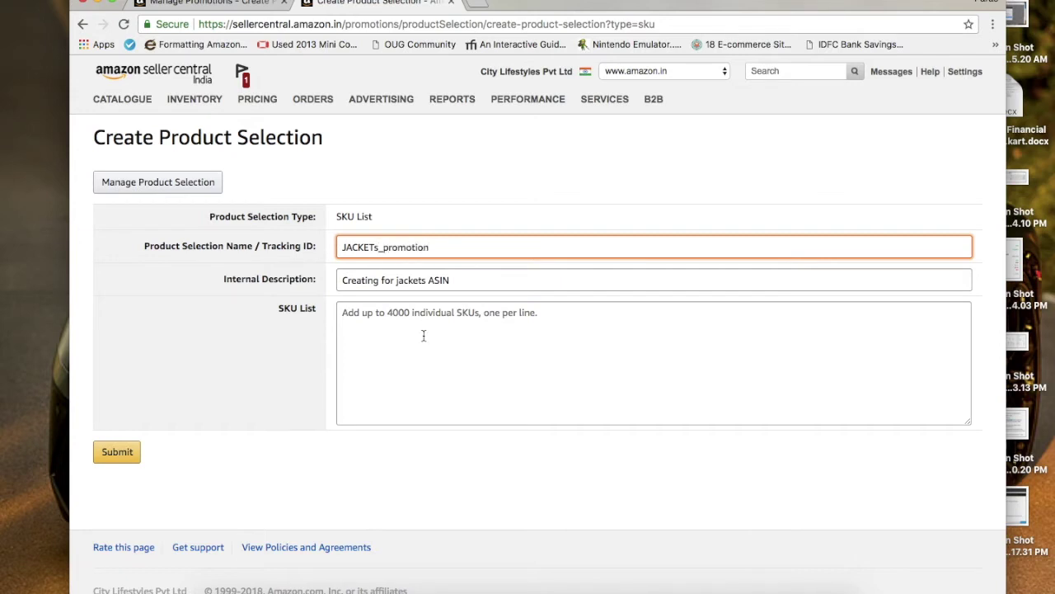
click(423, 333)
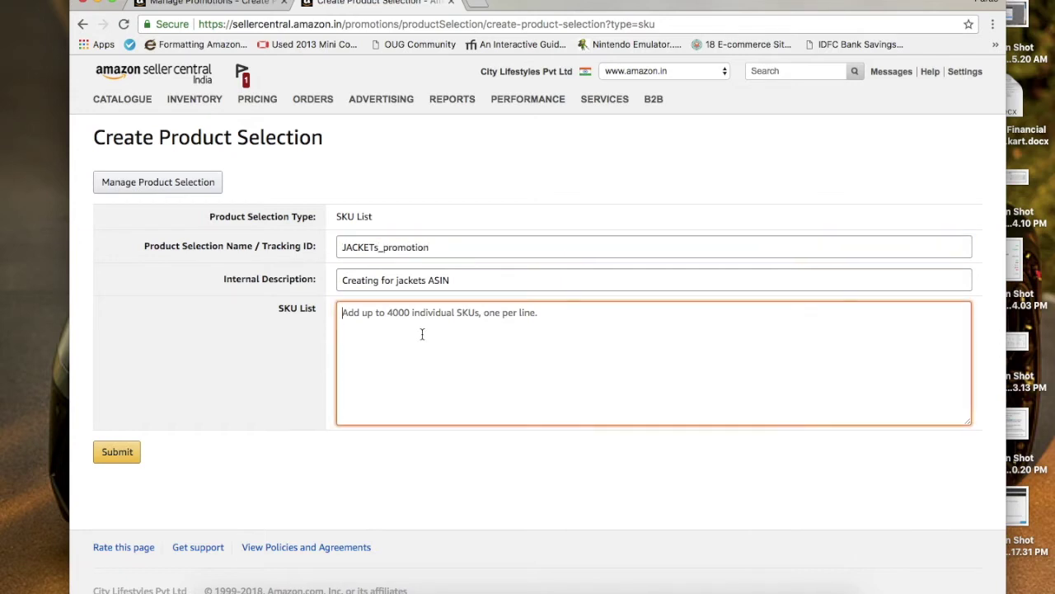
mouse_move(198, 100)
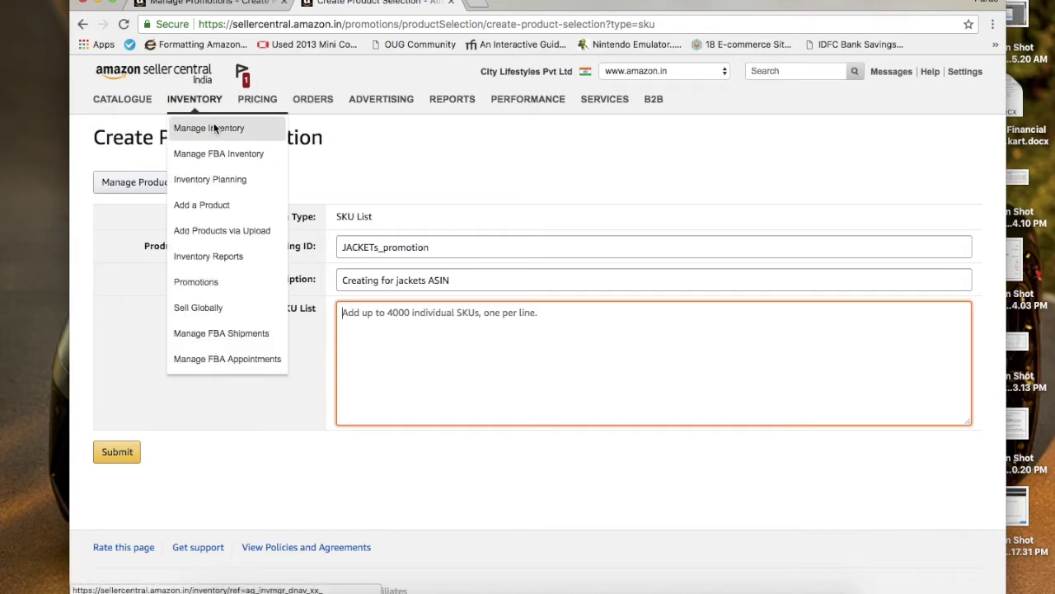
right_click(214, 126)
Open Manage Inventory in a new tab, search for 'jacket' and select SKU 590.
click(243, 130)
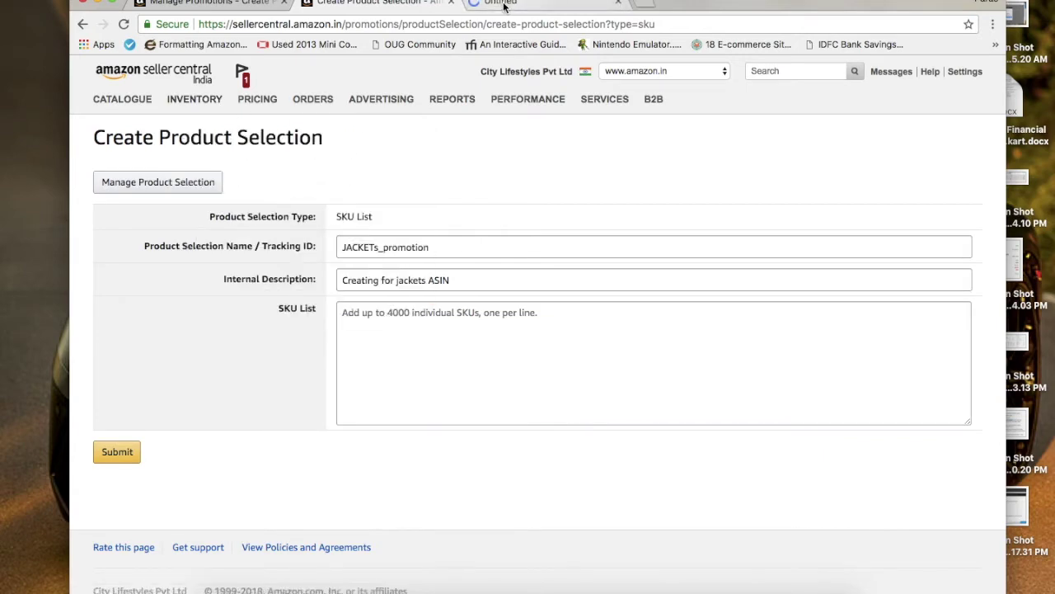
click(504, 4)
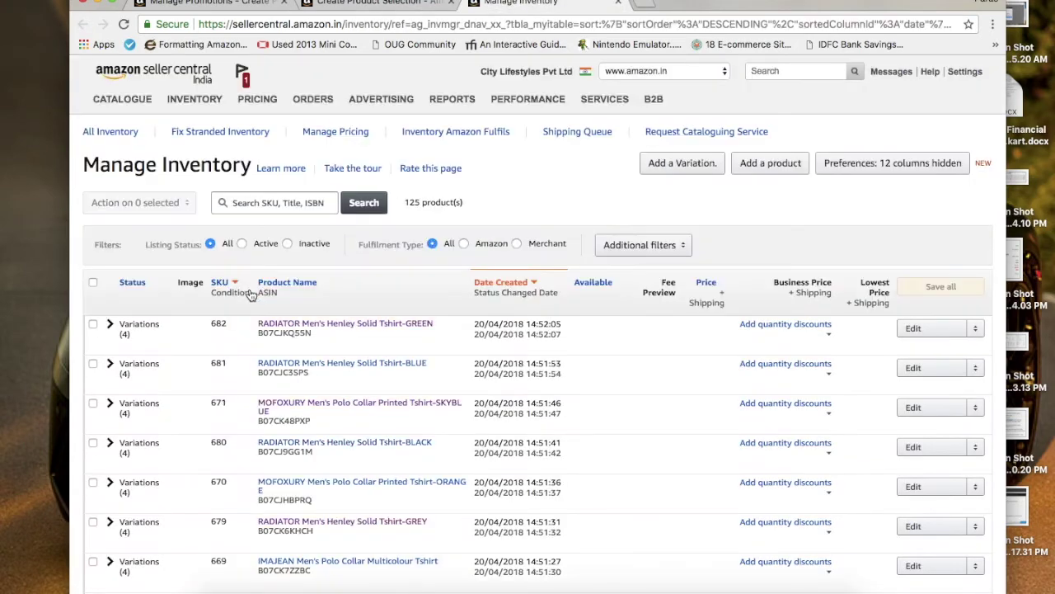
scroll(393, 478, down, 4)
scroll(392, 478, down, 2)
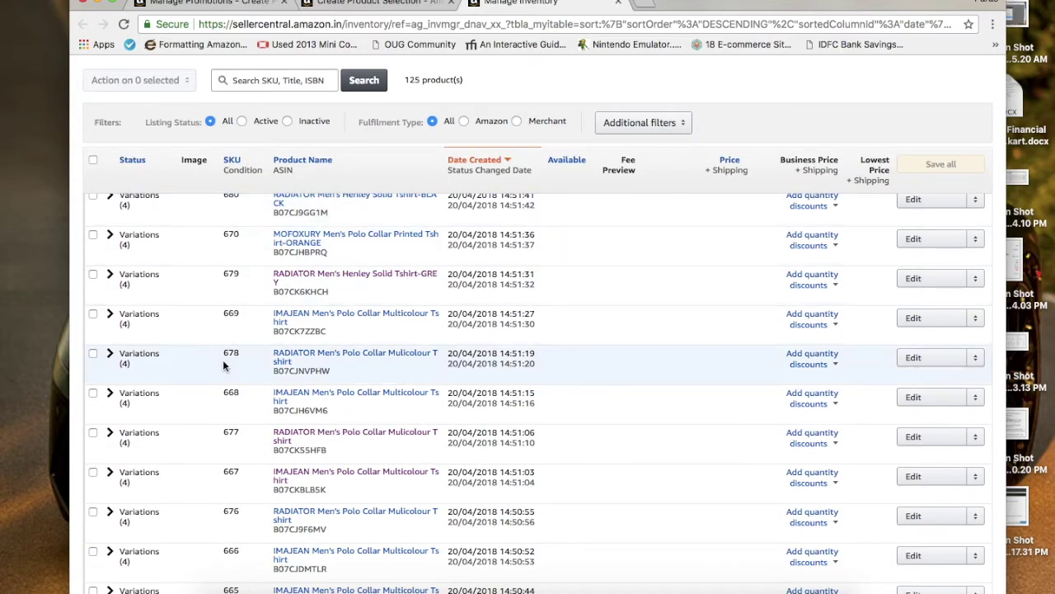
scroll(223, 359, down, 5)
scroll(223, 359, down, 10)
key(super+f)
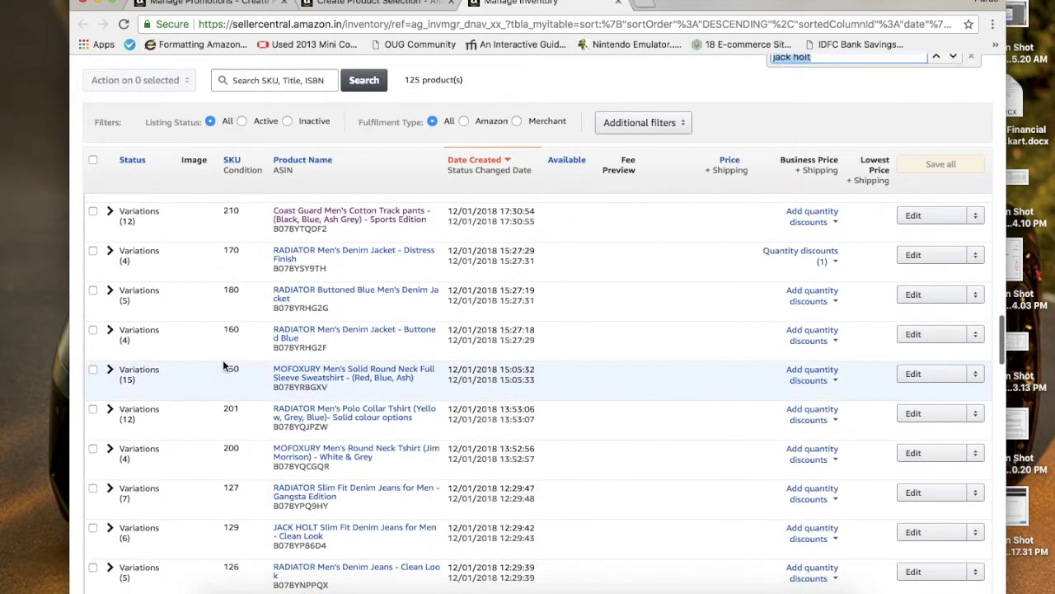
text(jacket)
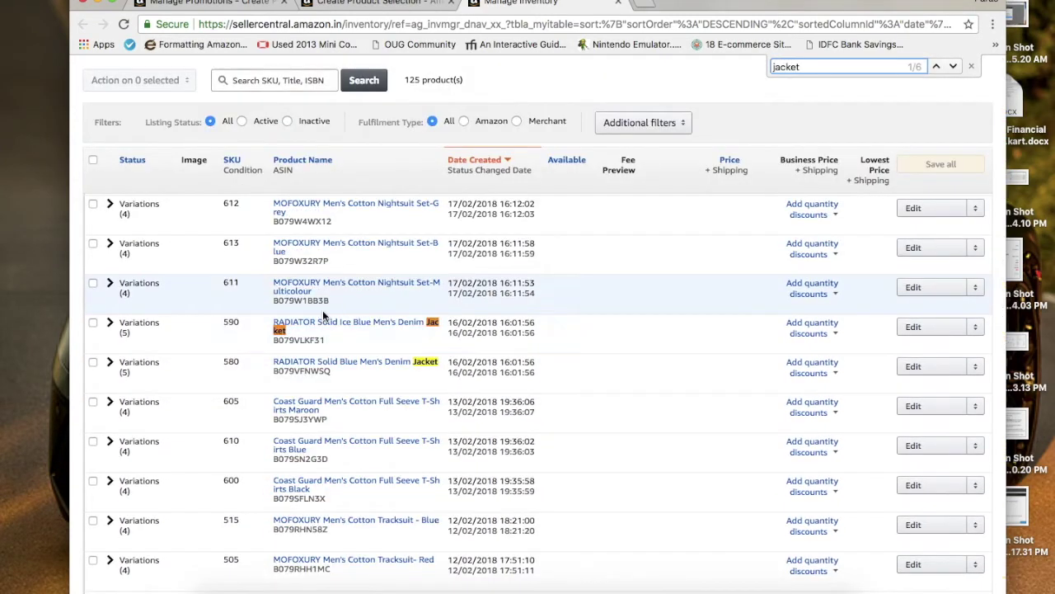
double_click(234, 322)
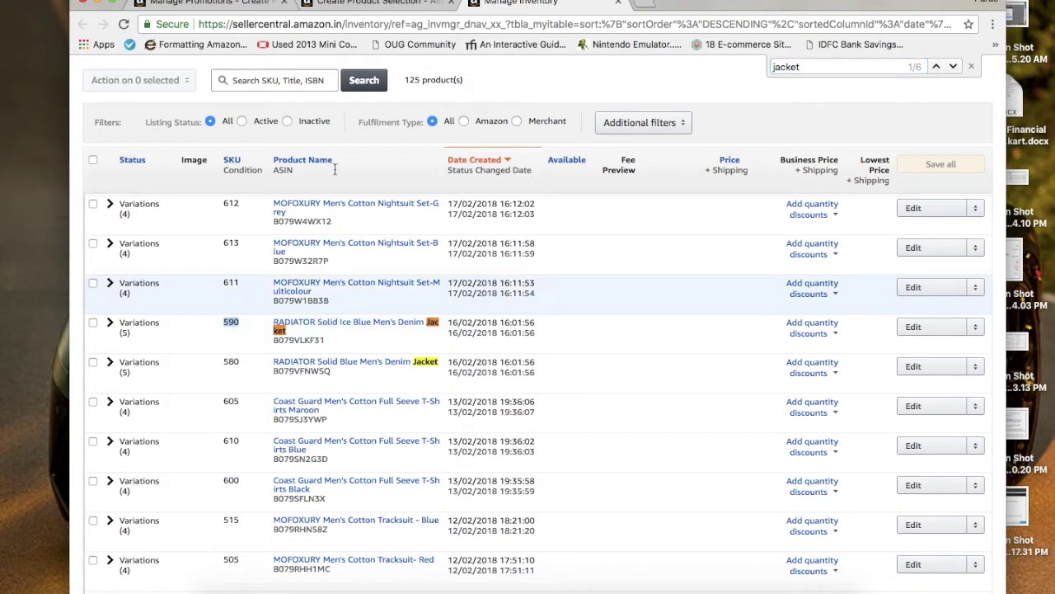
click(372, 3)
Enter SKUs 590 and 580 and submit the JACKETs_promotion selection.
click(369, 311)
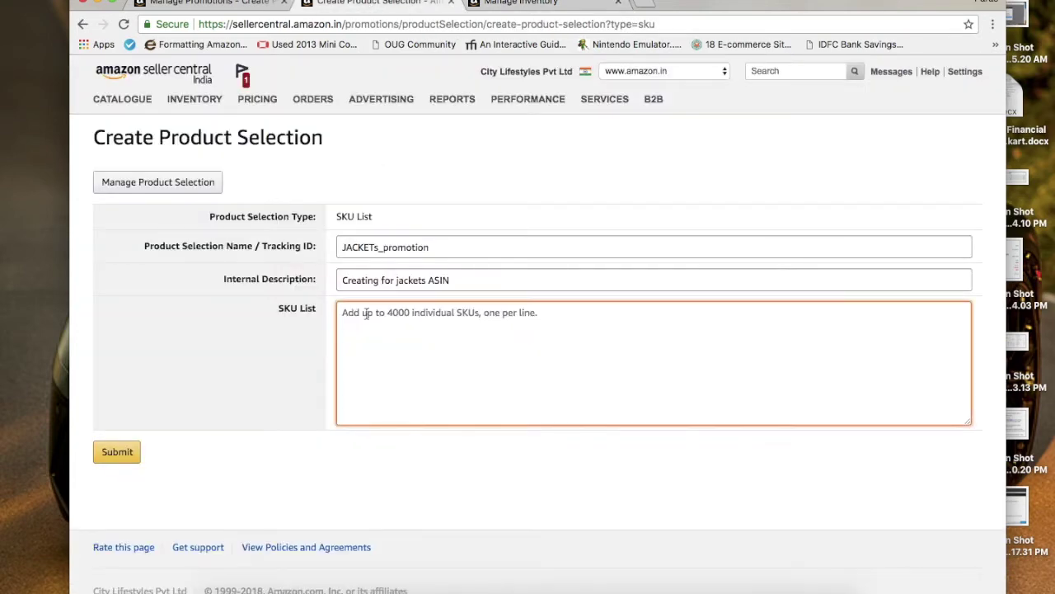
text(590 )
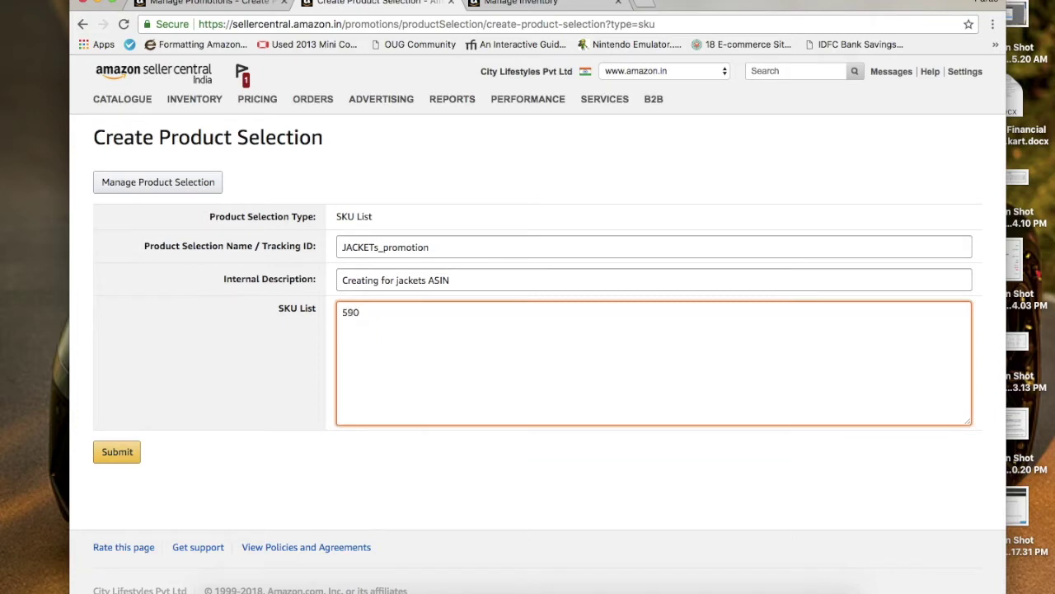
text(580)
click(118, 451)
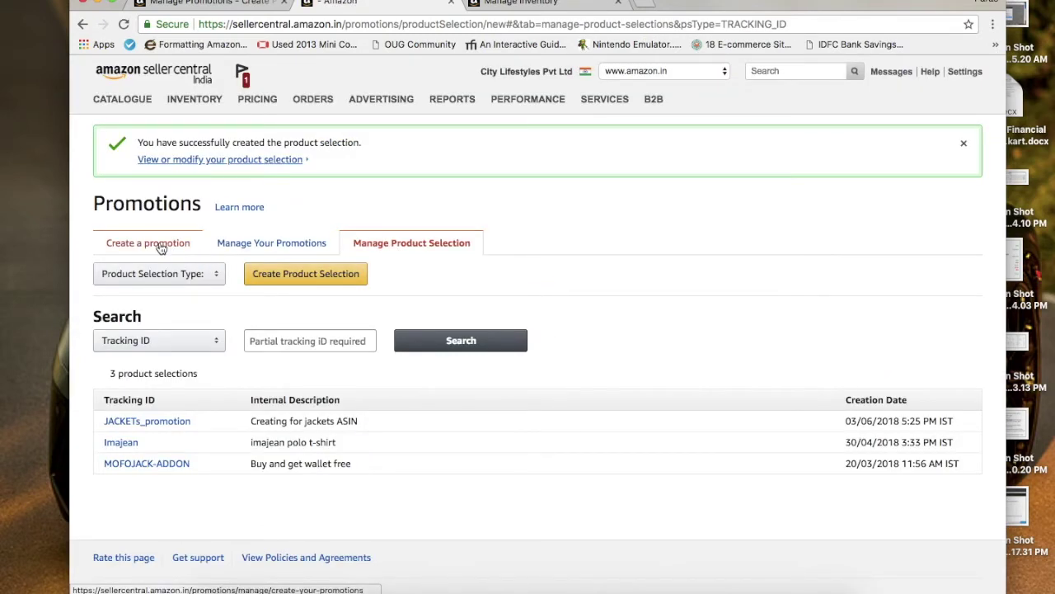
Return to the promotions tab and show the promotion types to create.
click(528, 3)
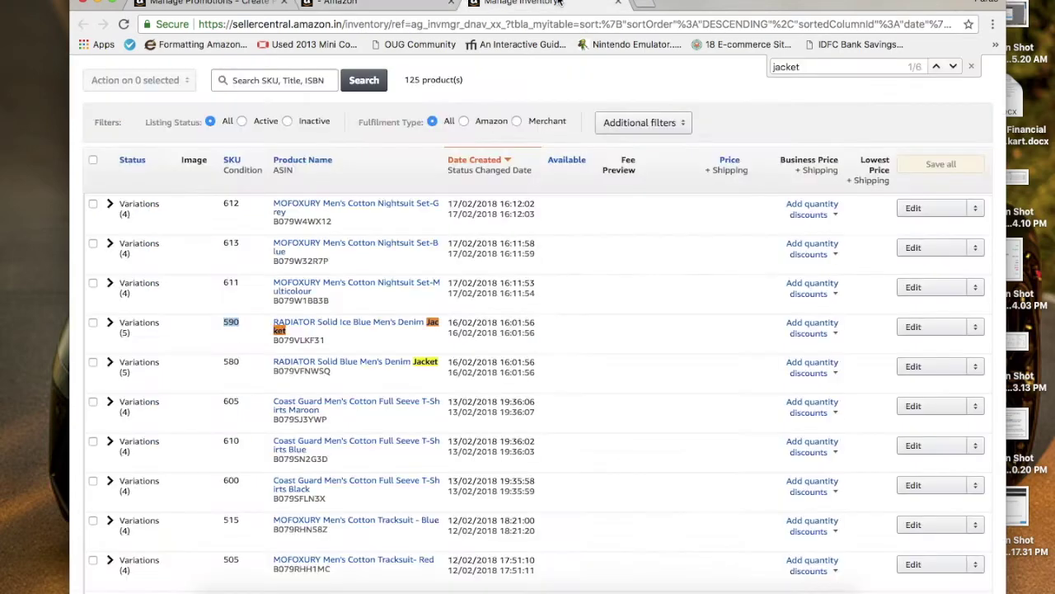
click(399, 3)
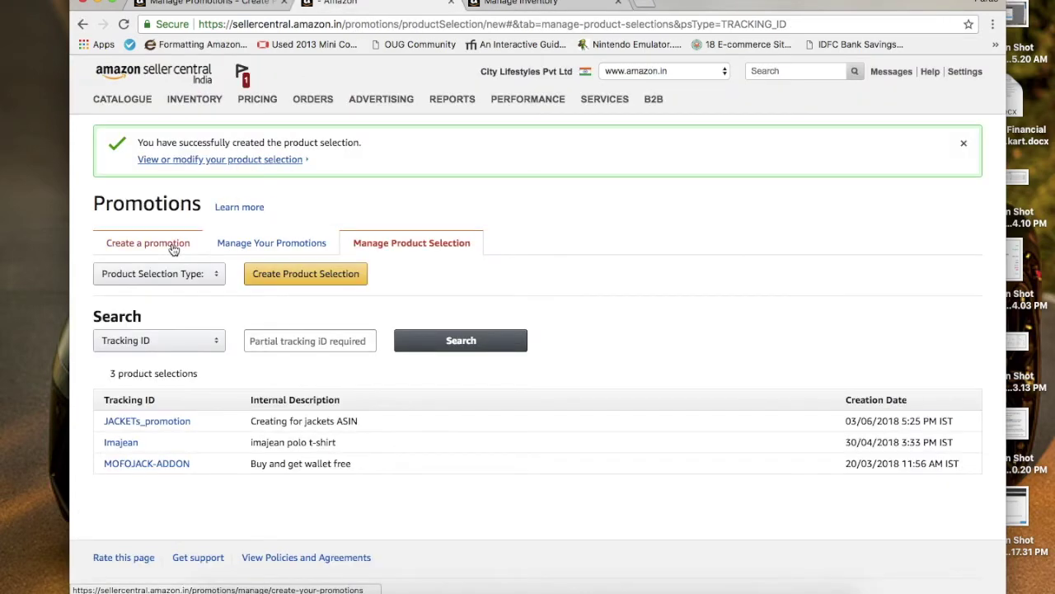
click(171, 247)
Start a Money Off promotion with JACKETs_promotion as the purchased items.
click(349, 367)
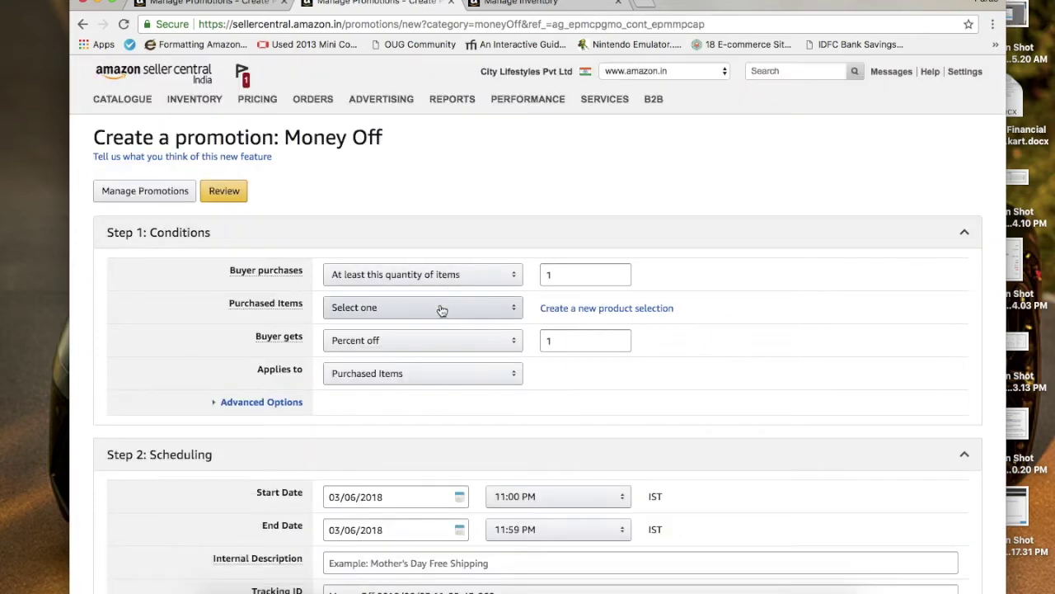
click(442, 310)
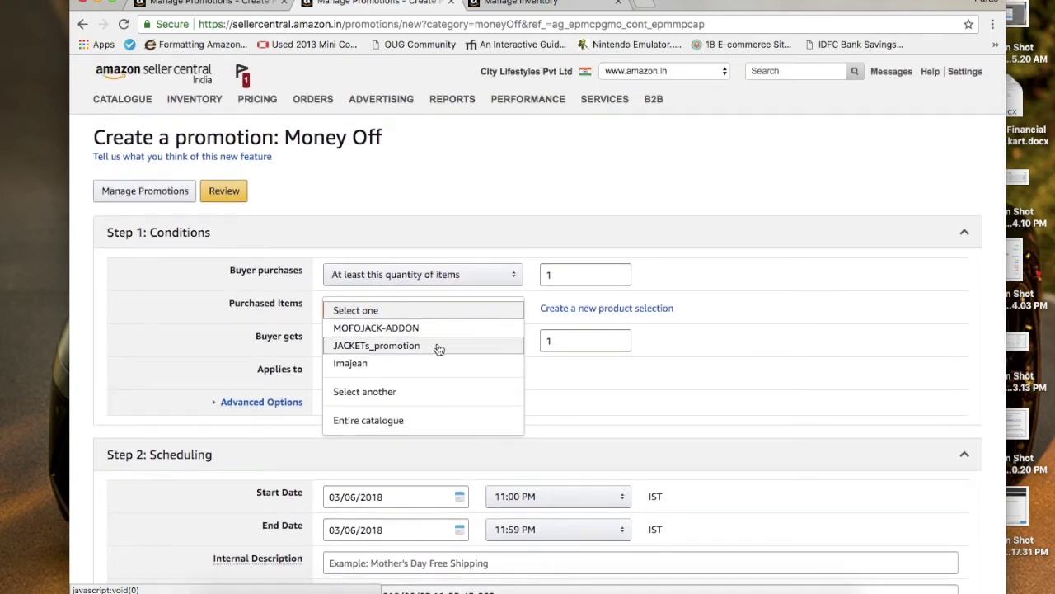
click(438, 348)
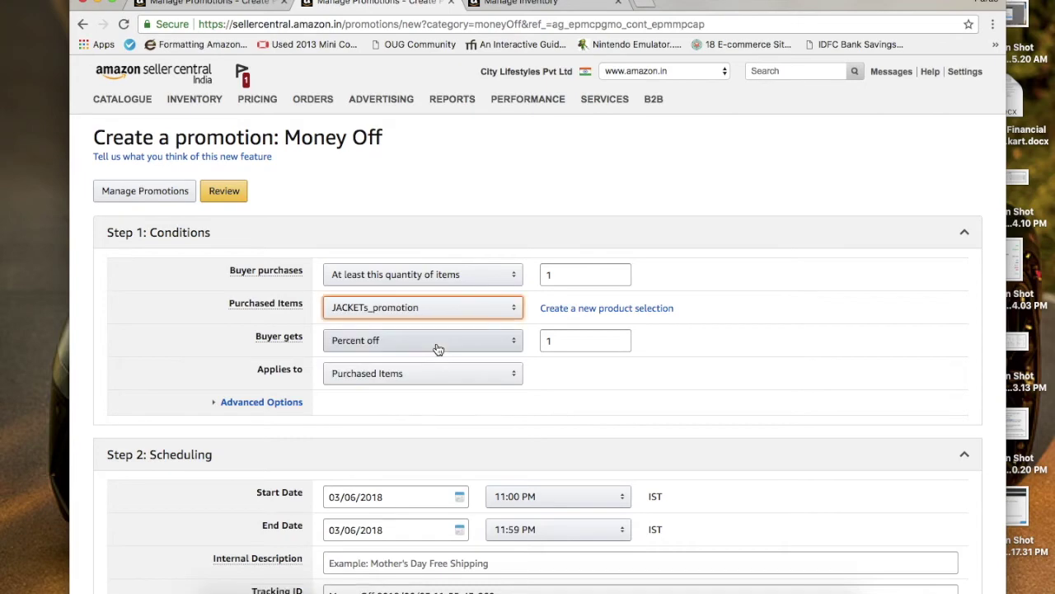
Check the SKU 590 jacket's product page, then return to the promotion form.
click(542, 7)
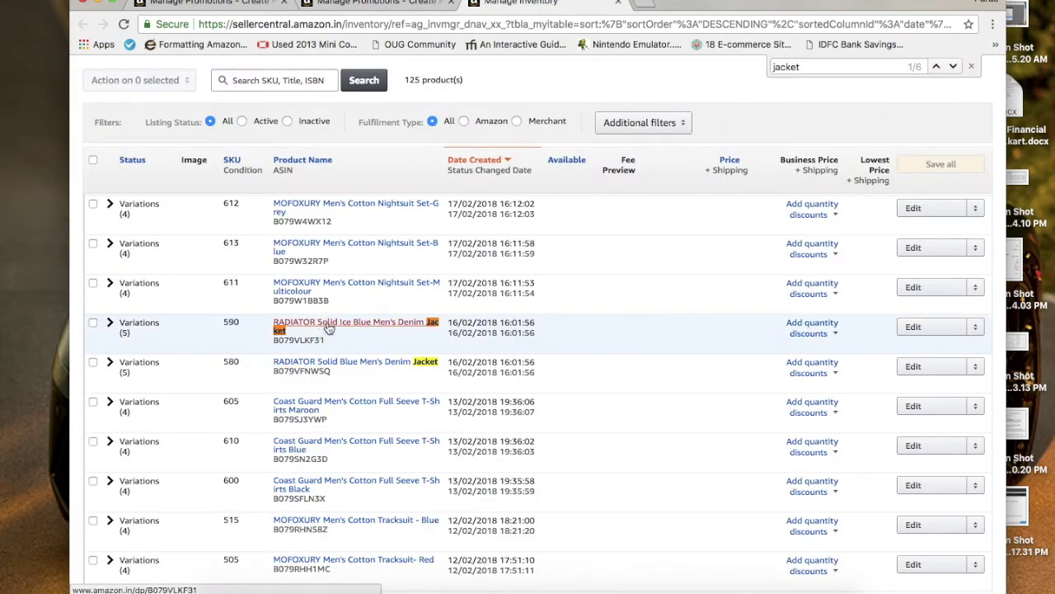
click(328, 328)
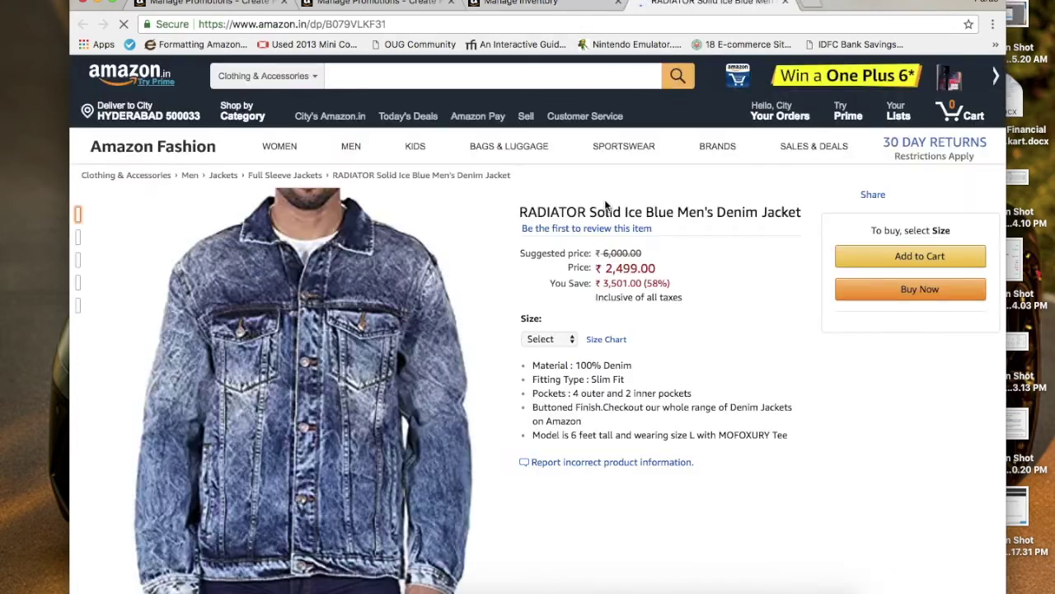
click(520, 6)
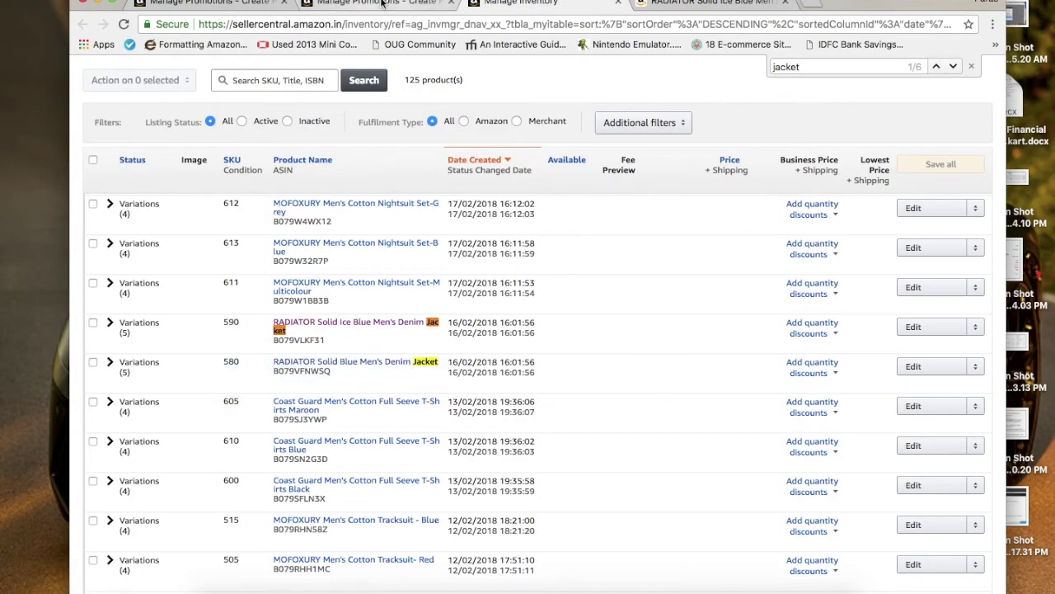
click(380, 3)
scroll(511, 352, down, 2)
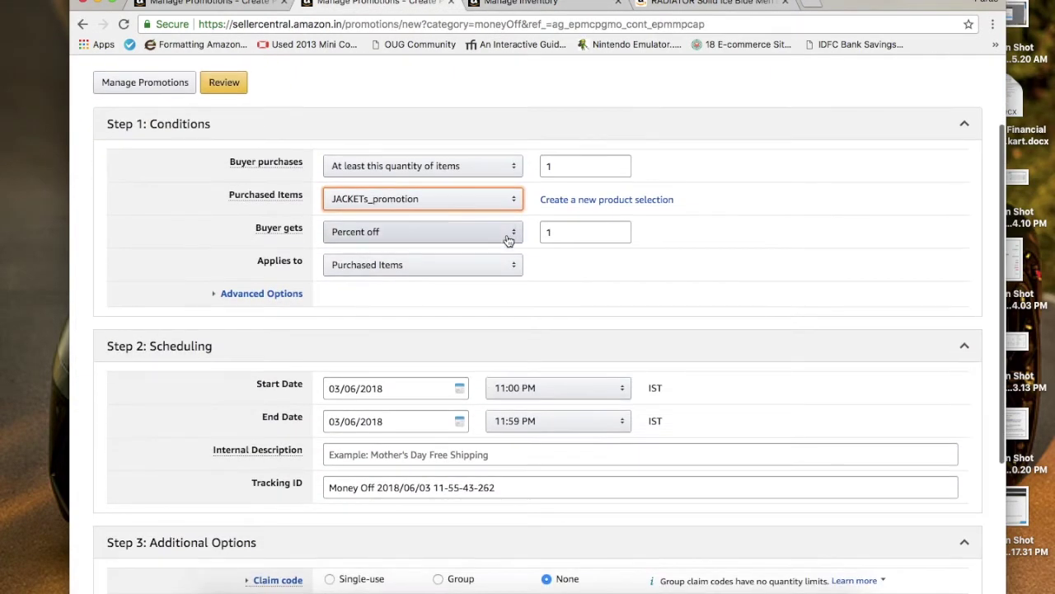
Set the buyer's benefit to Amount off (in Rs.) of 1000.
click(509, 239)
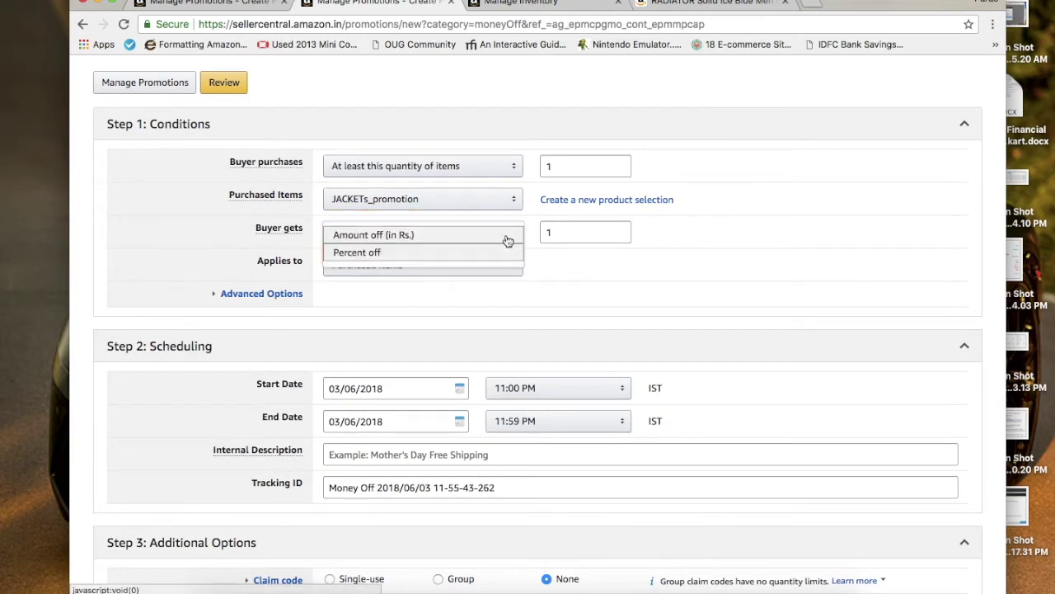
click(434, 236)
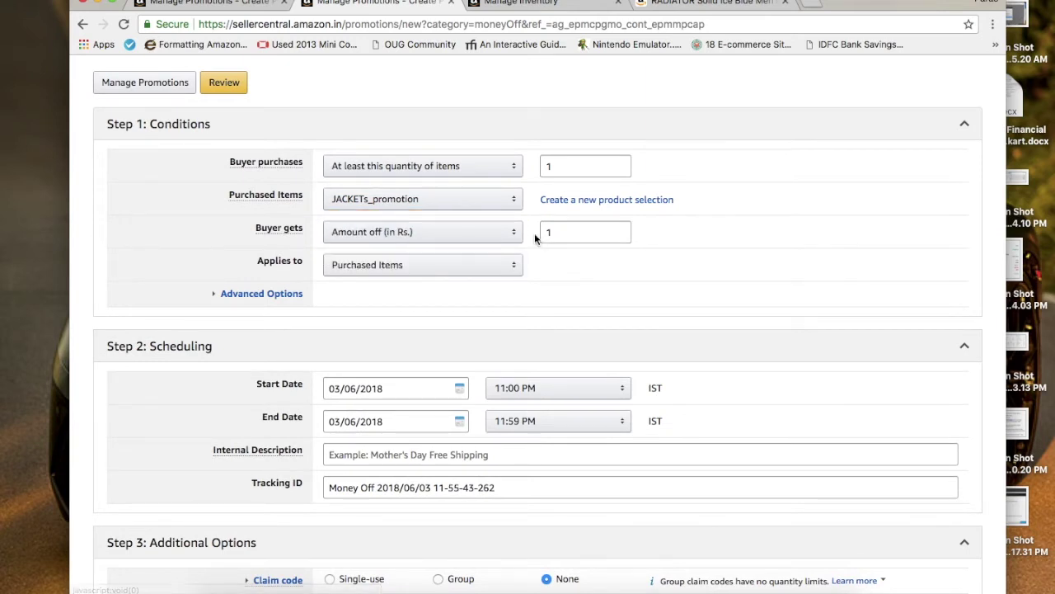
click(551, 235)
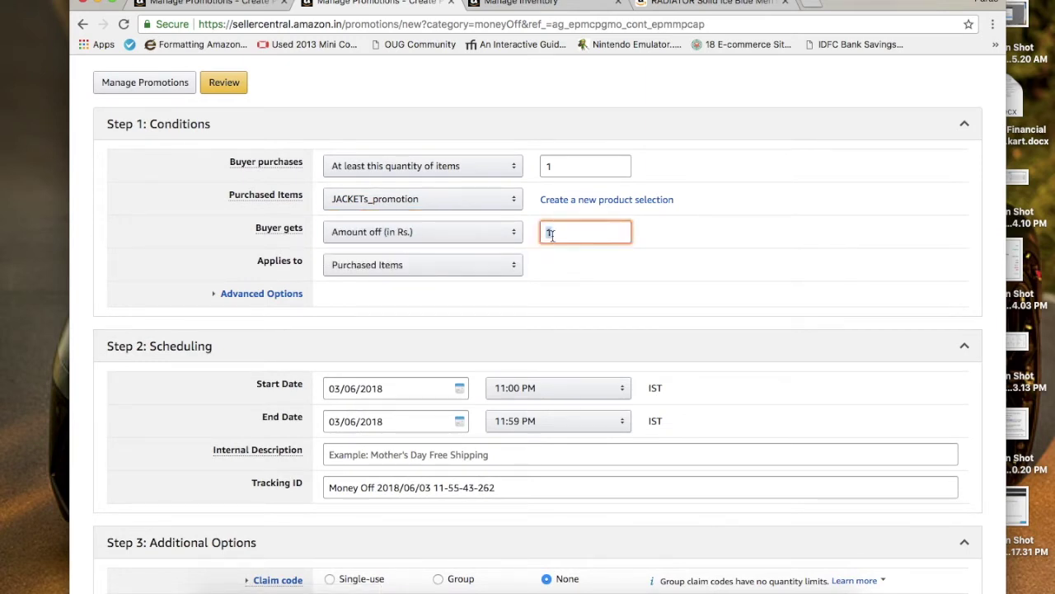
text(1000)
Keep the discount applied to Purchased Items and toggle Advanced Options open and closed.
click(558, 274)
click(514, 280)
click(511, 265)
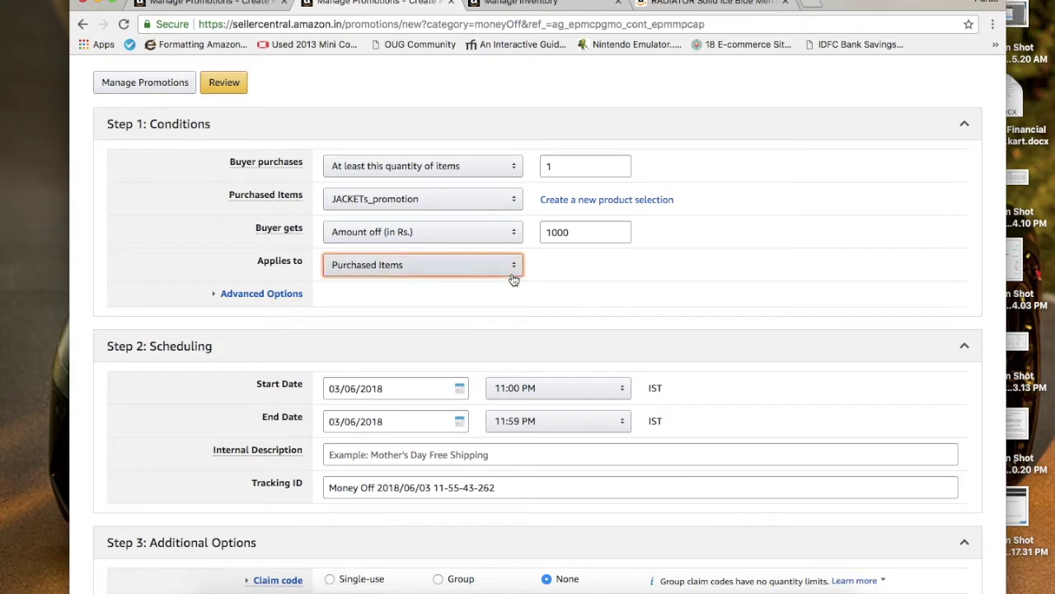
click(275, 295)
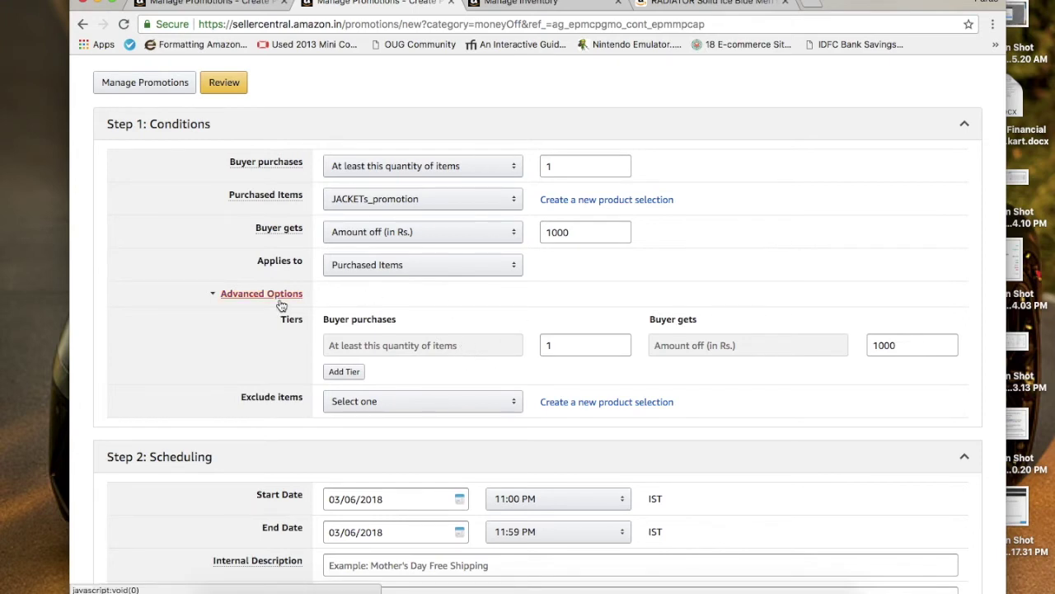
click(252, 295)
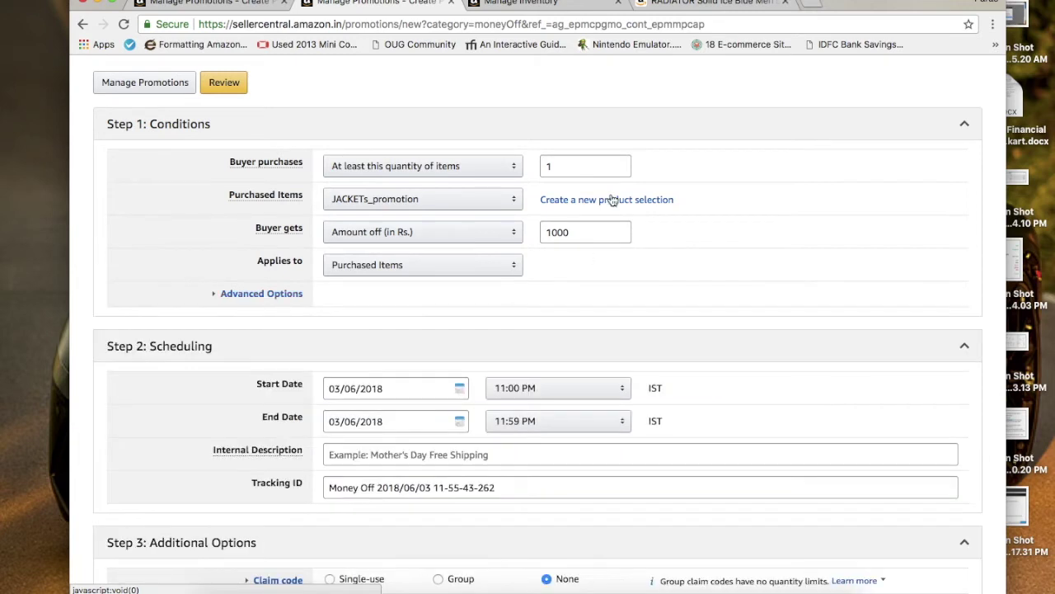
Schedule the promotion from 04/06/2018 to 11/06/2018.
scroll(482, 275, down, 2)
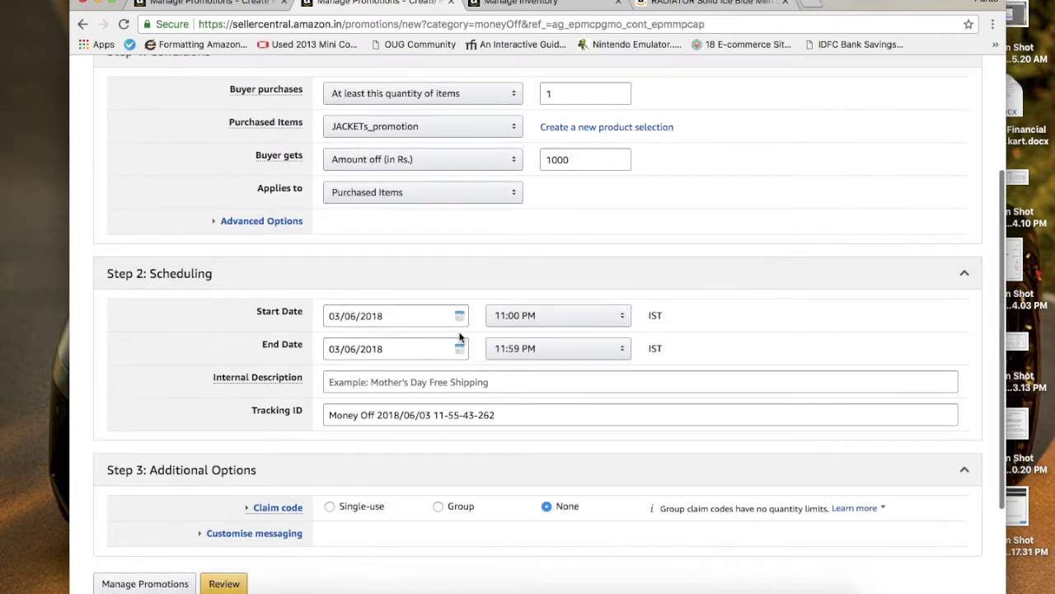
scroll(459, 317, down, 1)
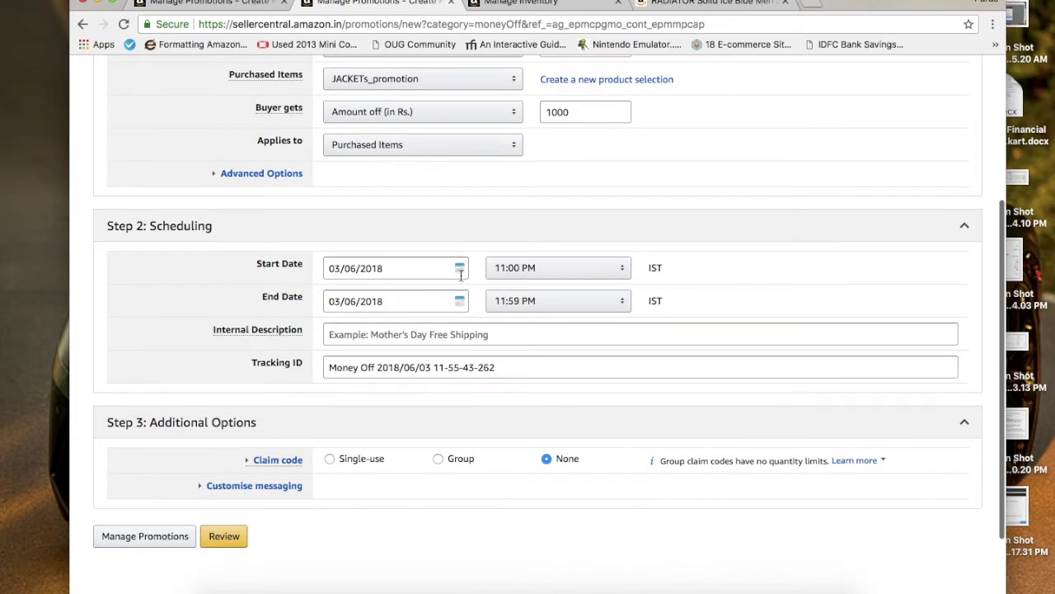
click(461, 269)
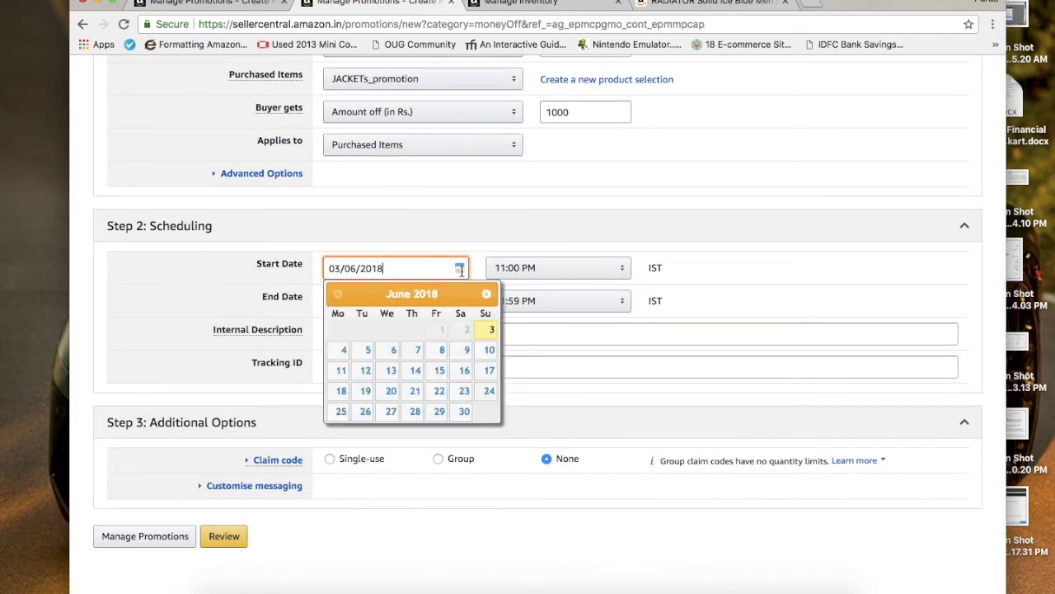
click(344, 349)
click(459, 300)
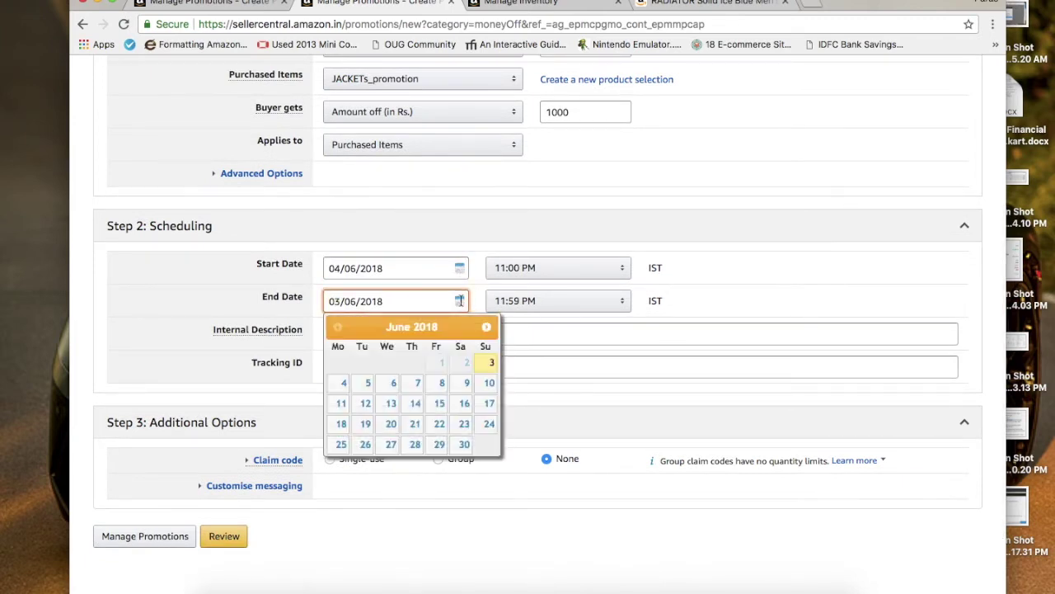
click(338, 403)
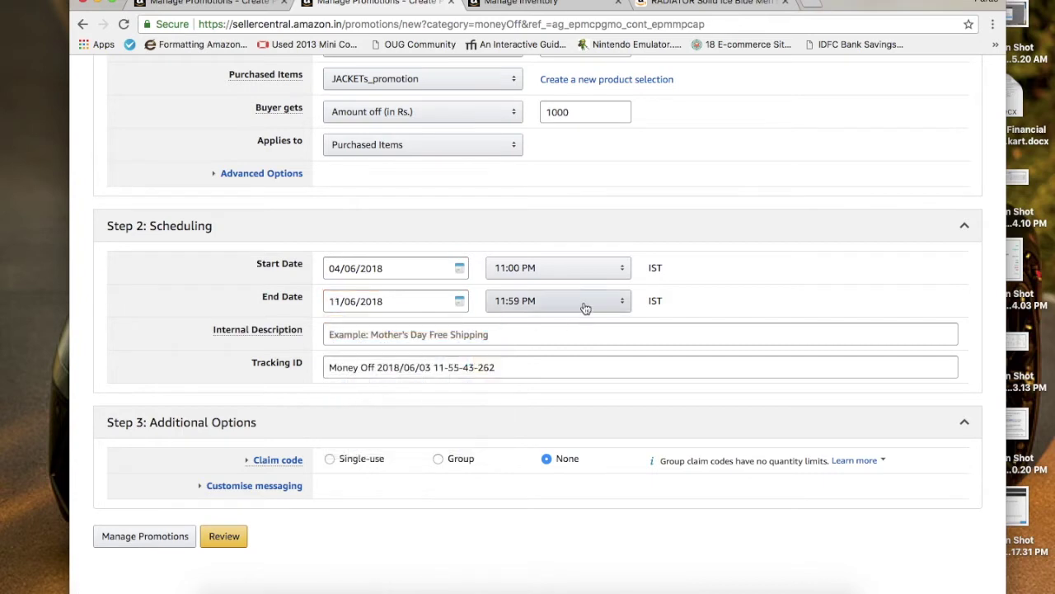
Set the internal description to 'Creating for jackets SKUs 580 and 590'.
scroll(242, 343, down, 2)
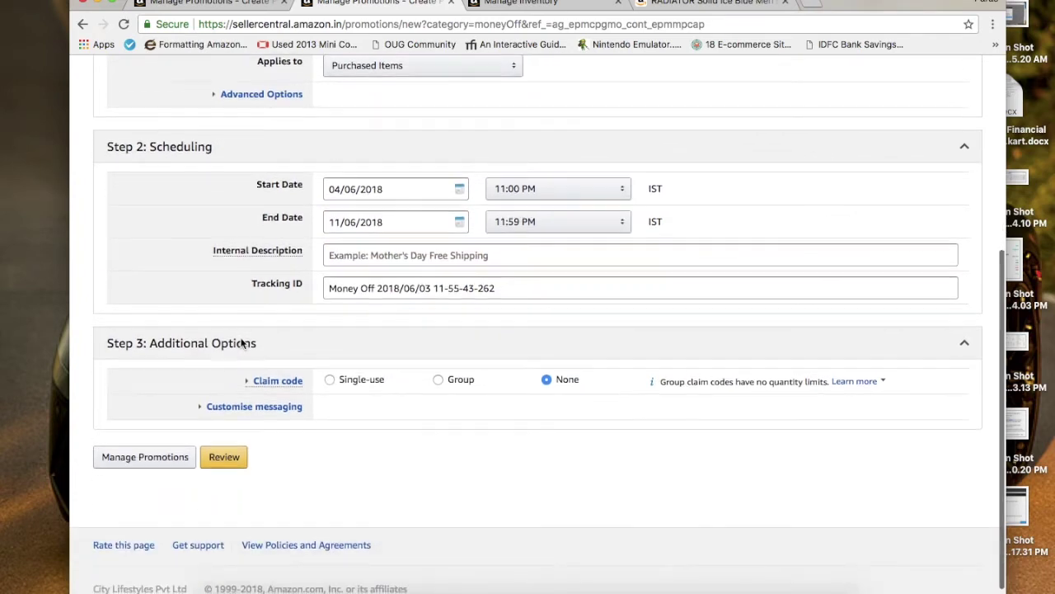
click(344, 261)
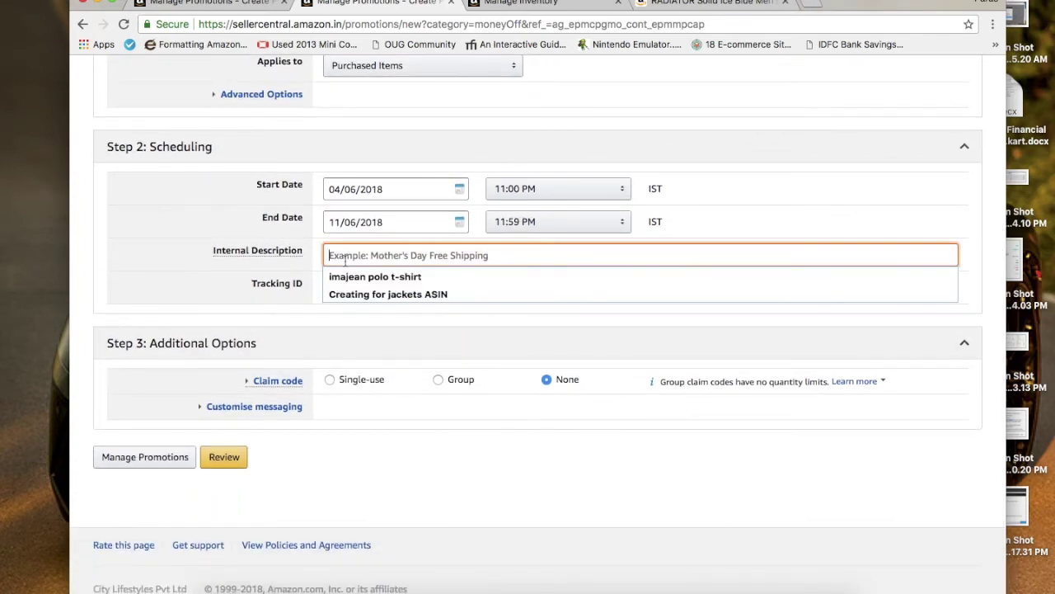
click(404, 294)
drag(415, 257, 529, 256)
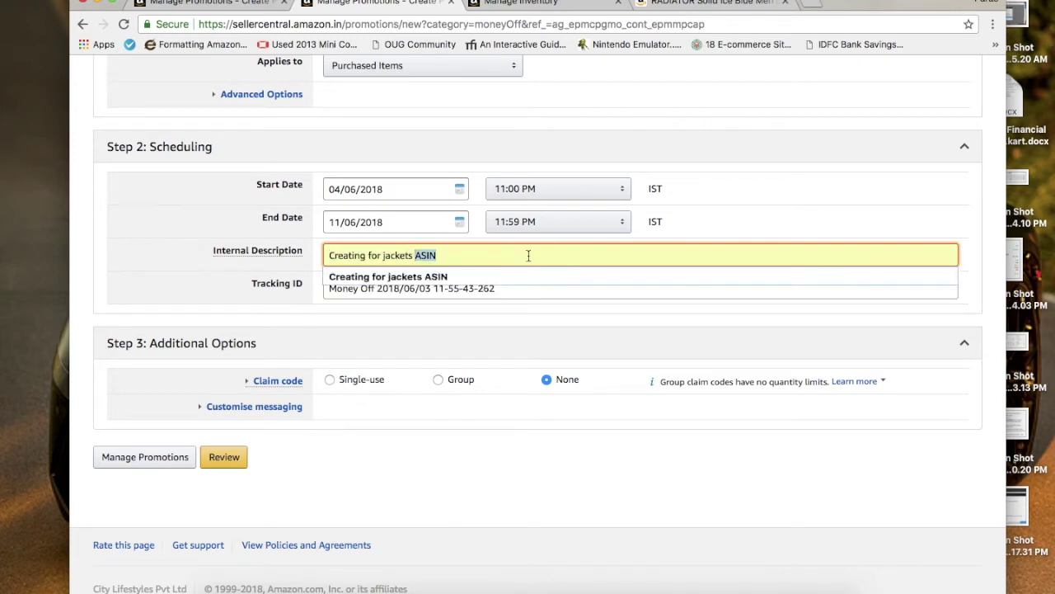
text(SKUs 580 and 590)
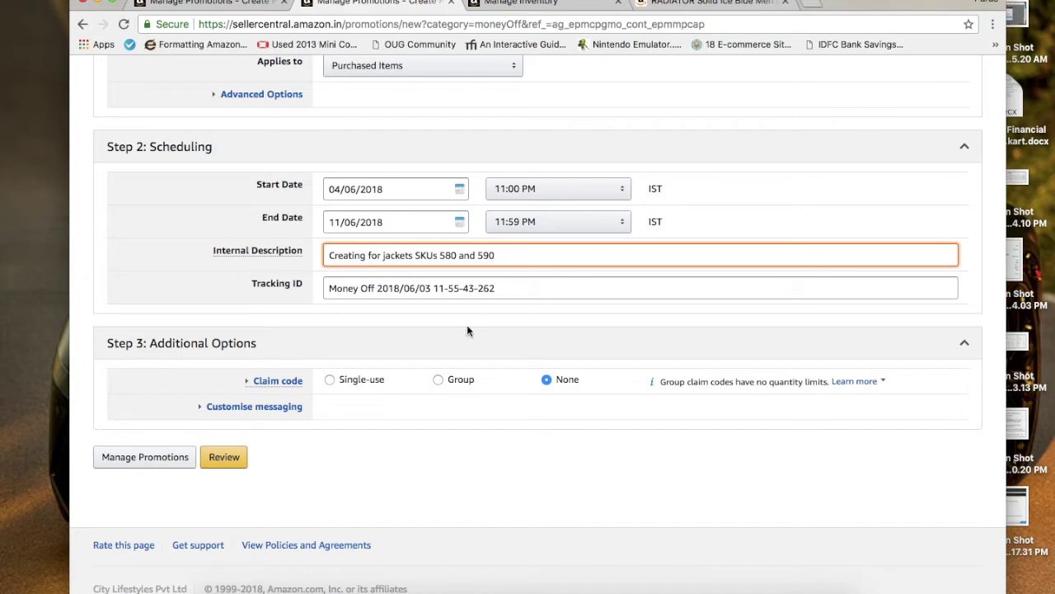
scroll(466, 369, down, 1)
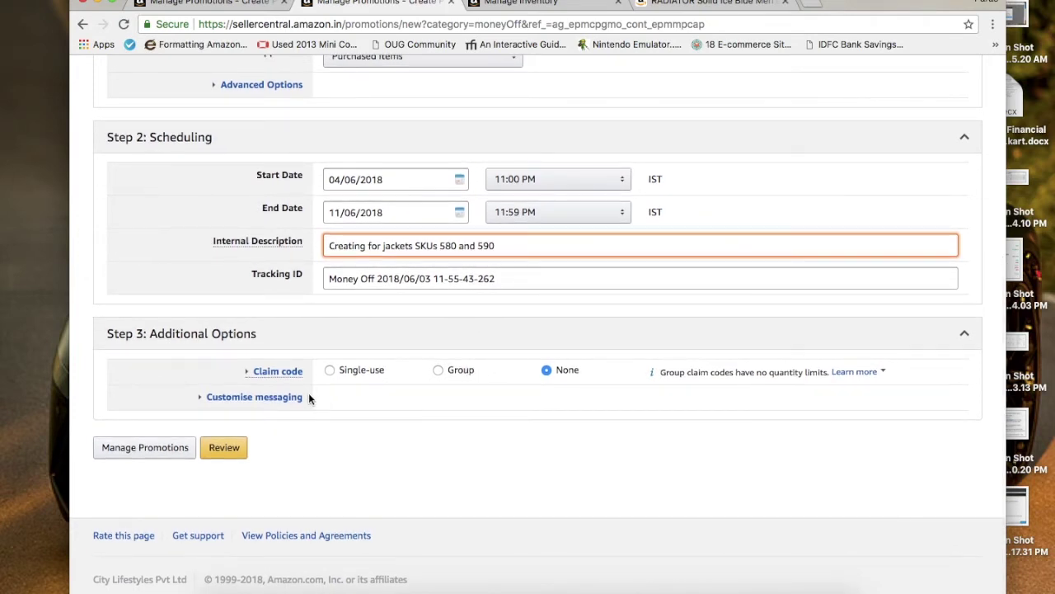
Require an exclusive Group claim code, one redemption per customer, and generate a new code.
click(277, 375)
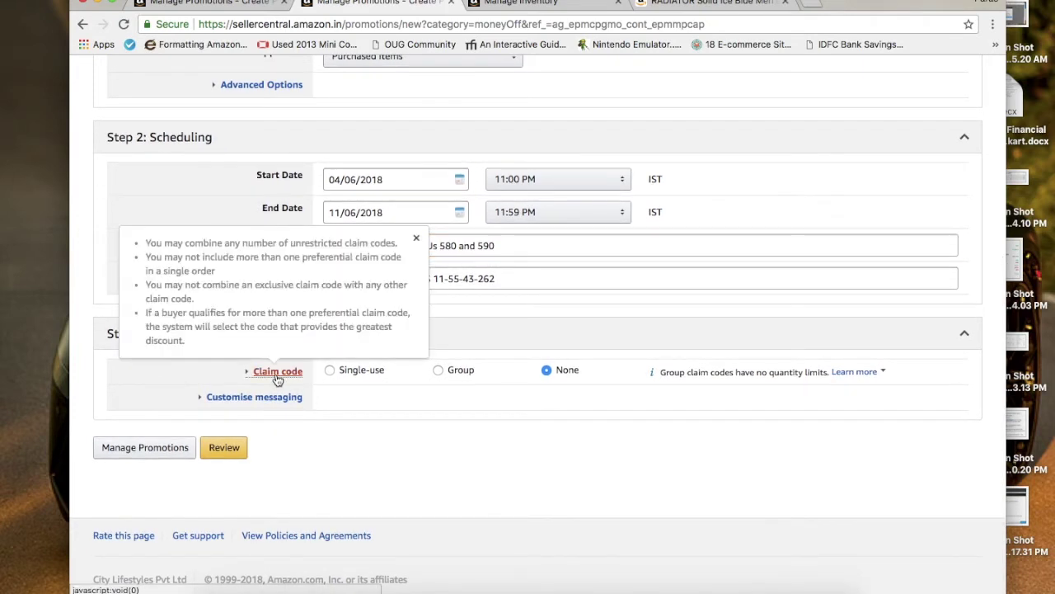
click(277, 373)
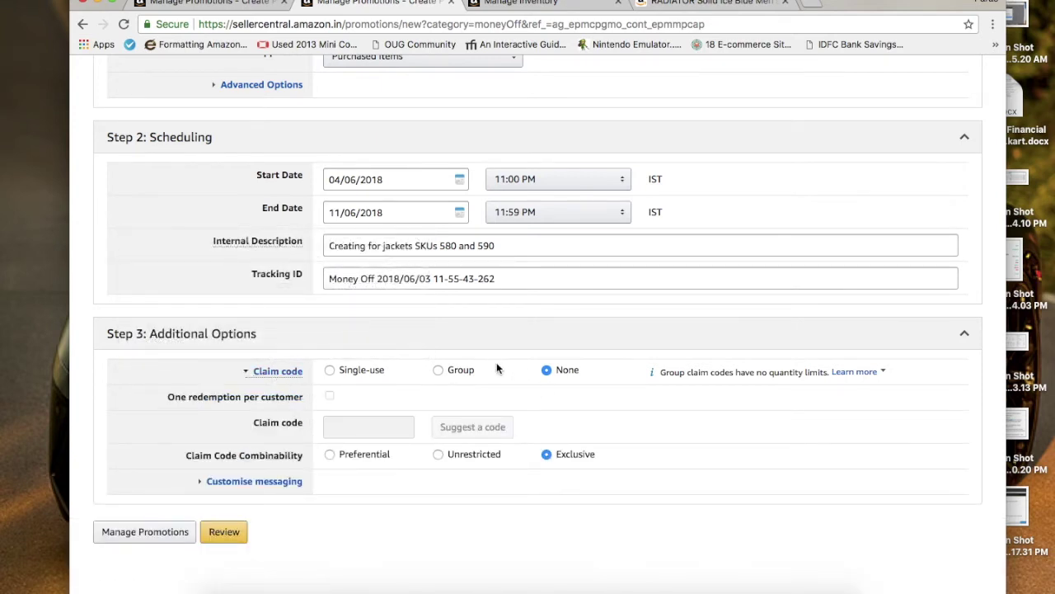
click(438, 371)
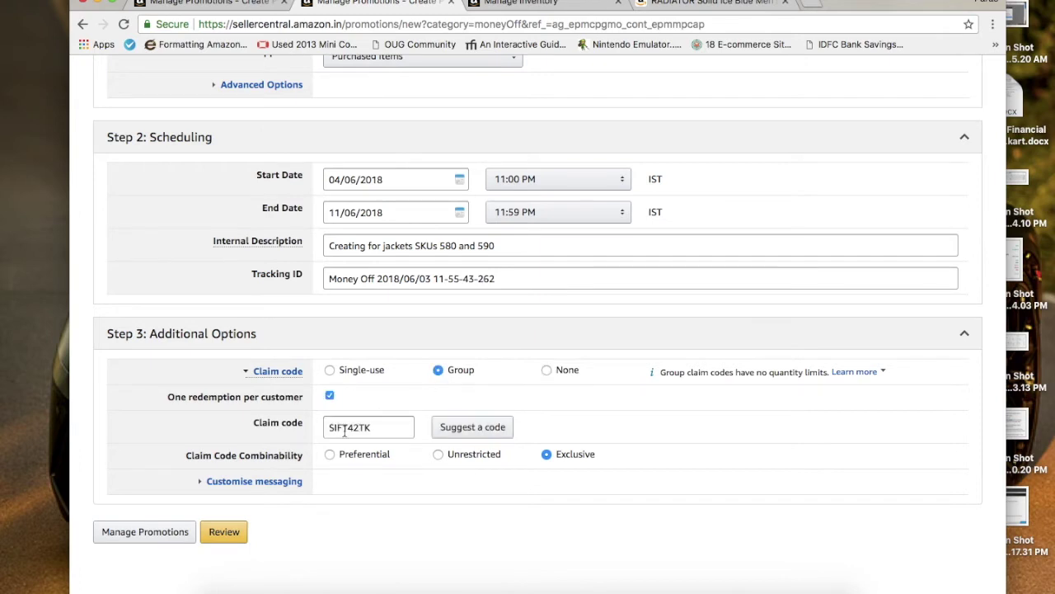
drag(326, 427, 386, 427)
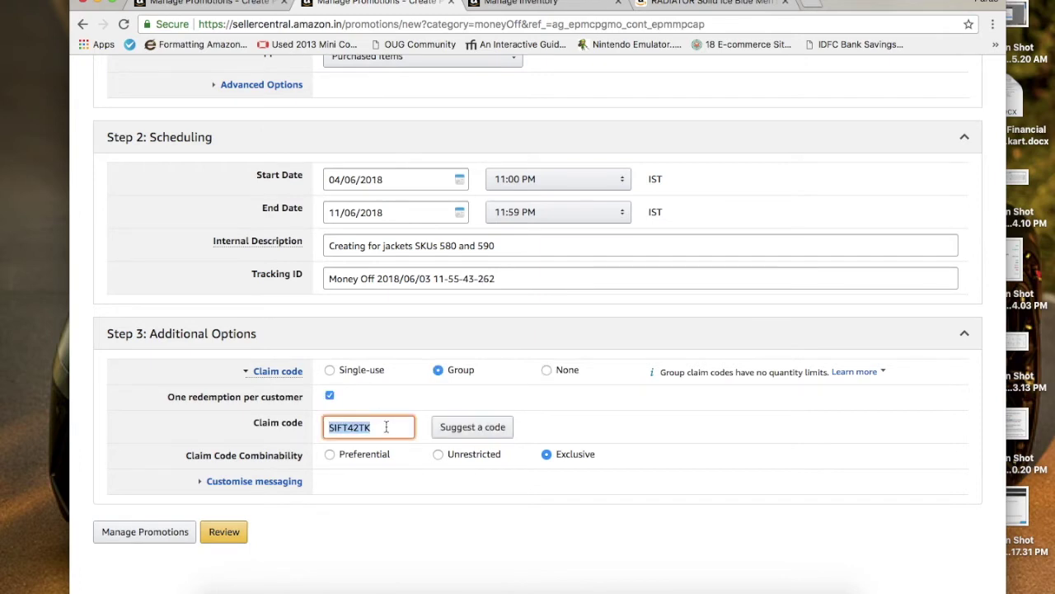
click(447, 427)
drag(388, 427, 323, 435)
Switch between single-use and Group codes to get a fresh group code, then review the promotion.
click(331, 371)
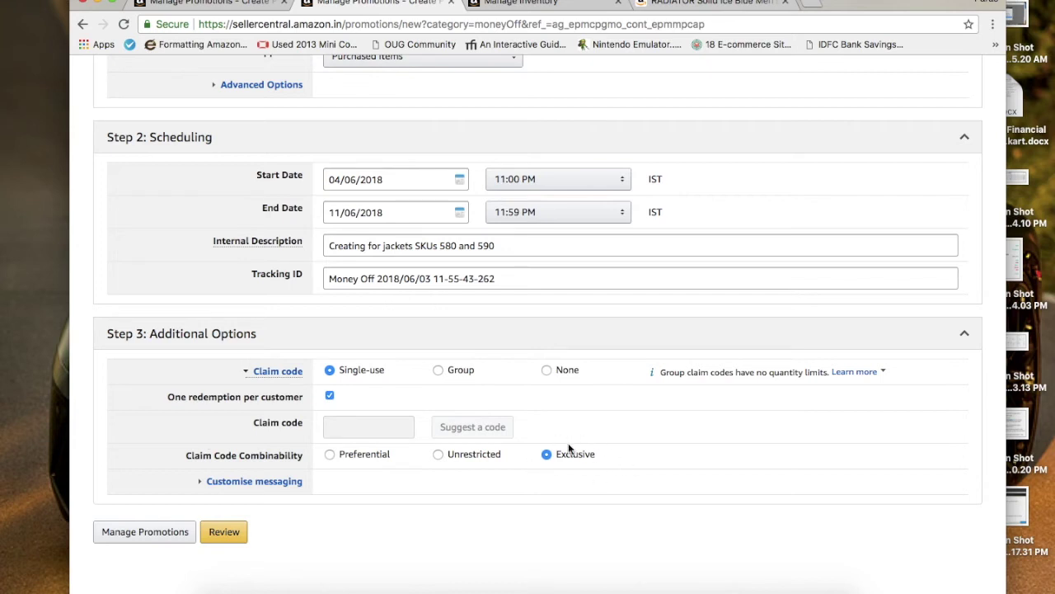
click(440, 371)
click(368, 370)
click(438, 371)
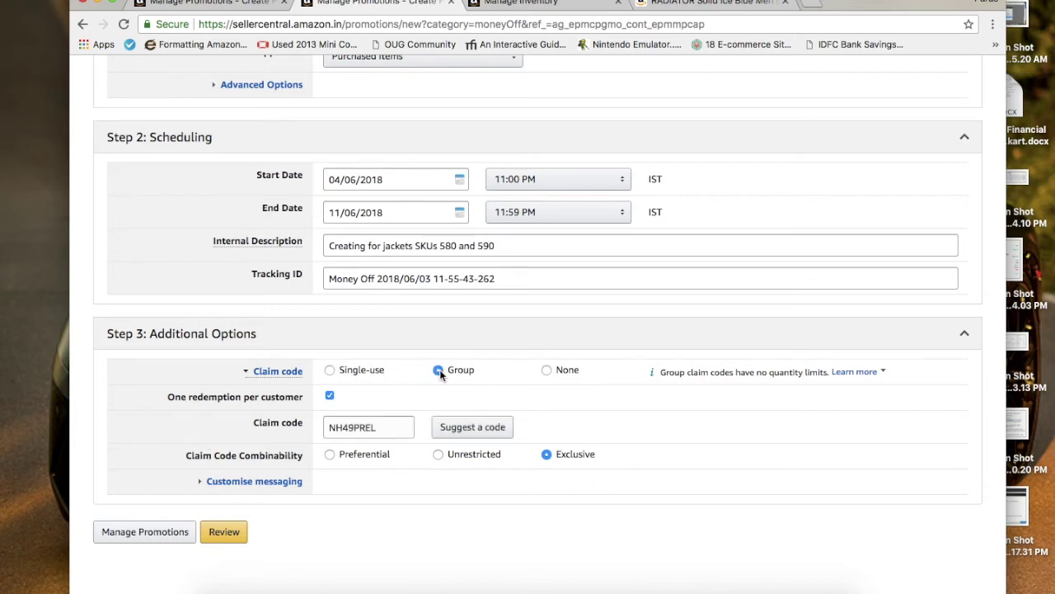
drag(369, 427, 296, 430)
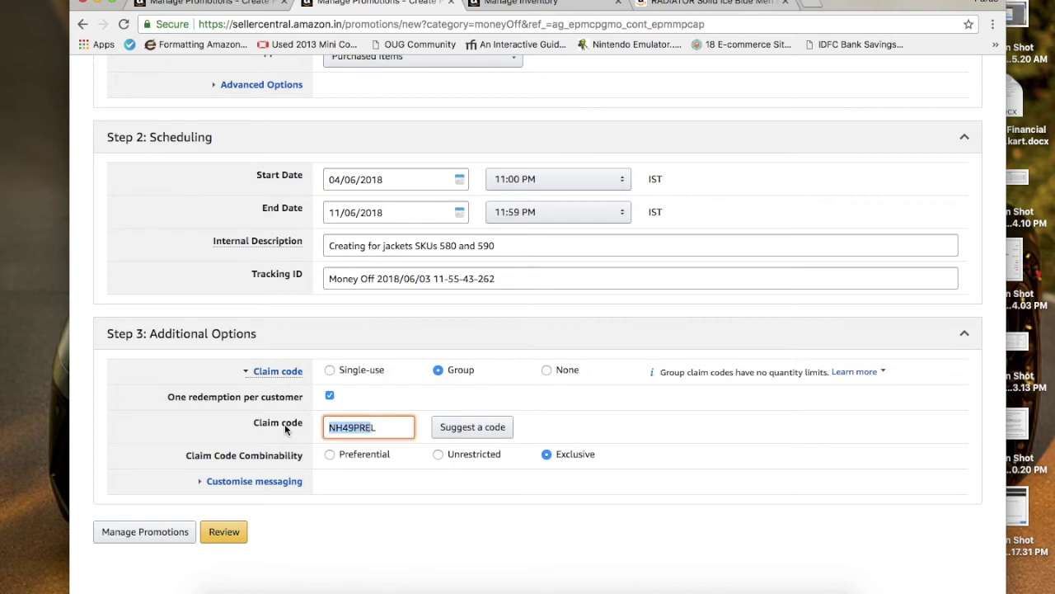
click(331, 371)
click(438, 371)
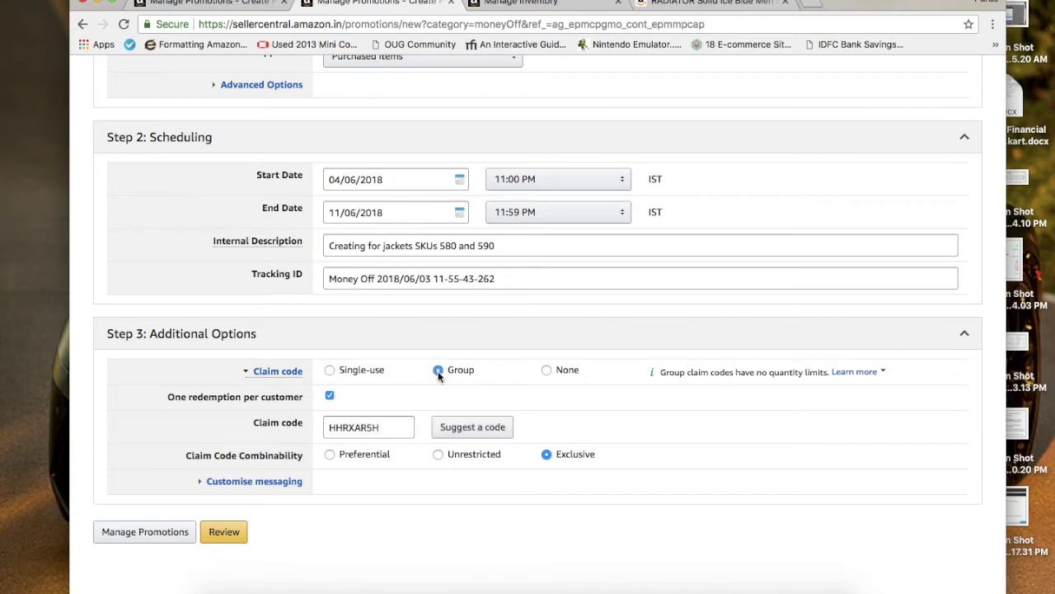
drag(375, 427, 319, 432)
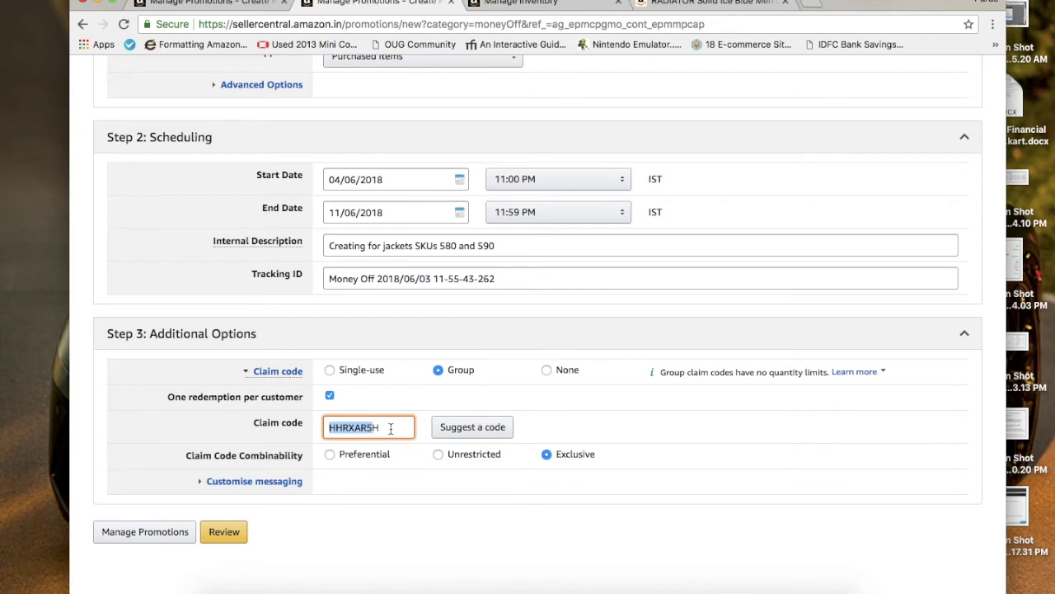
click(230, 531)
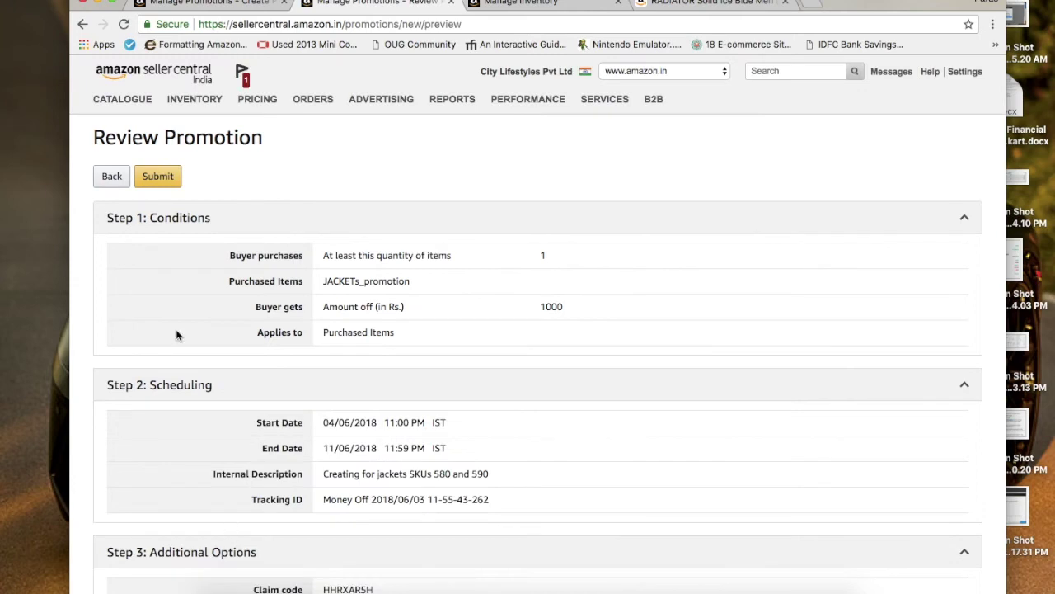
Submit the jackets promotion, then open the Manage Your Promotions list.
click(161, 181)
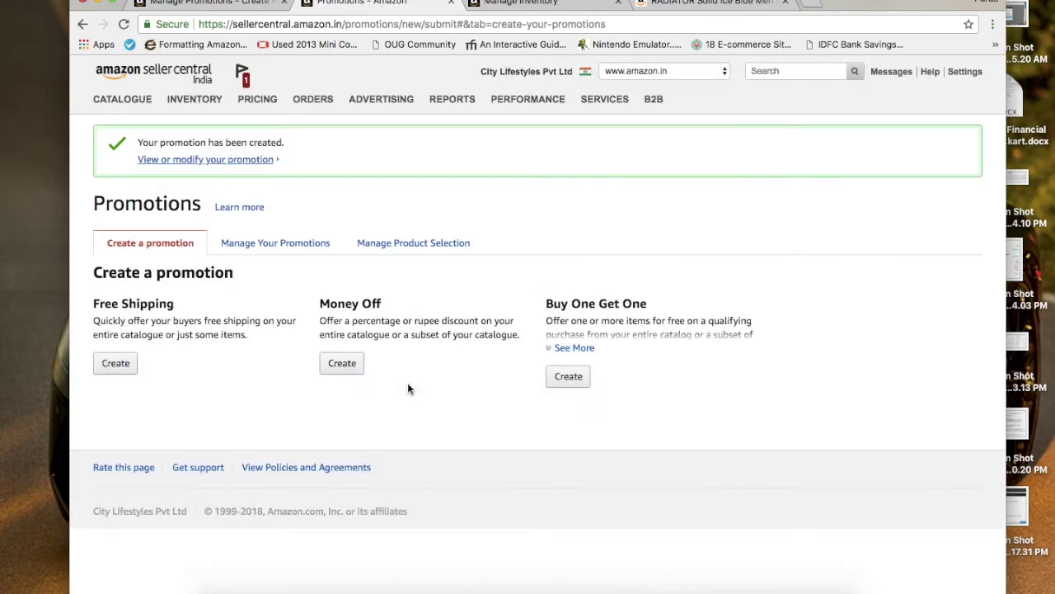
click(412, 253)
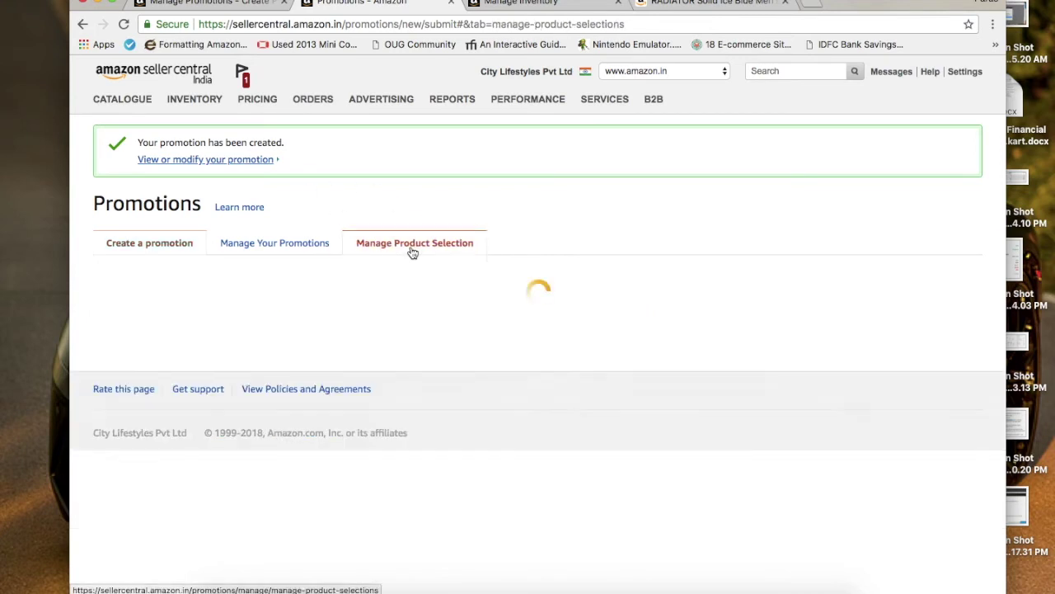
click(290, 256)
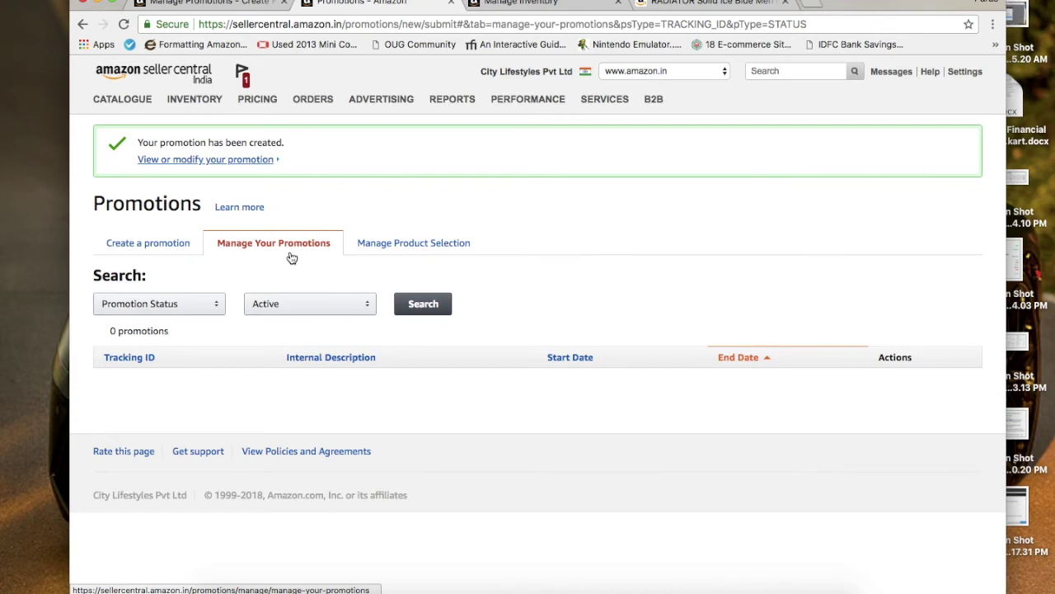
Change the promotion search criteria from claim code to a Start Date range.
click(196, 304)
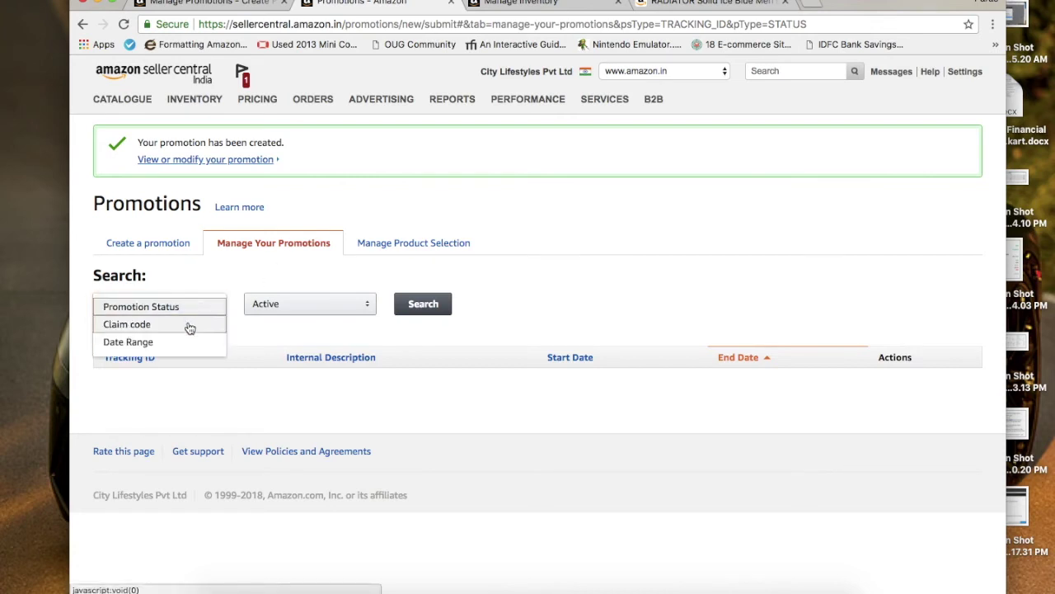
click(185, 328)
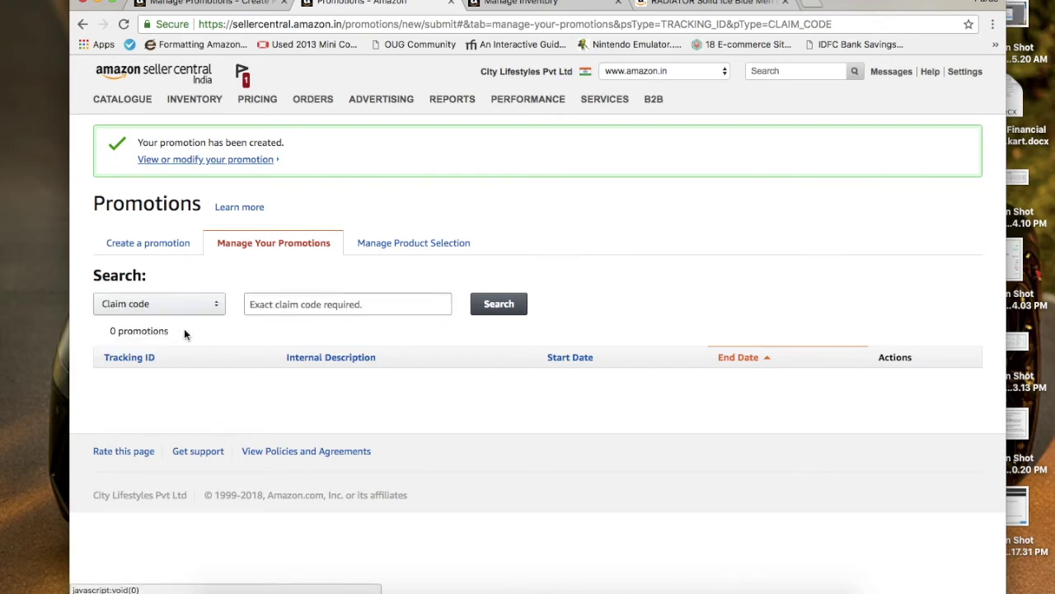
click(483, 308)
click(215, 308)
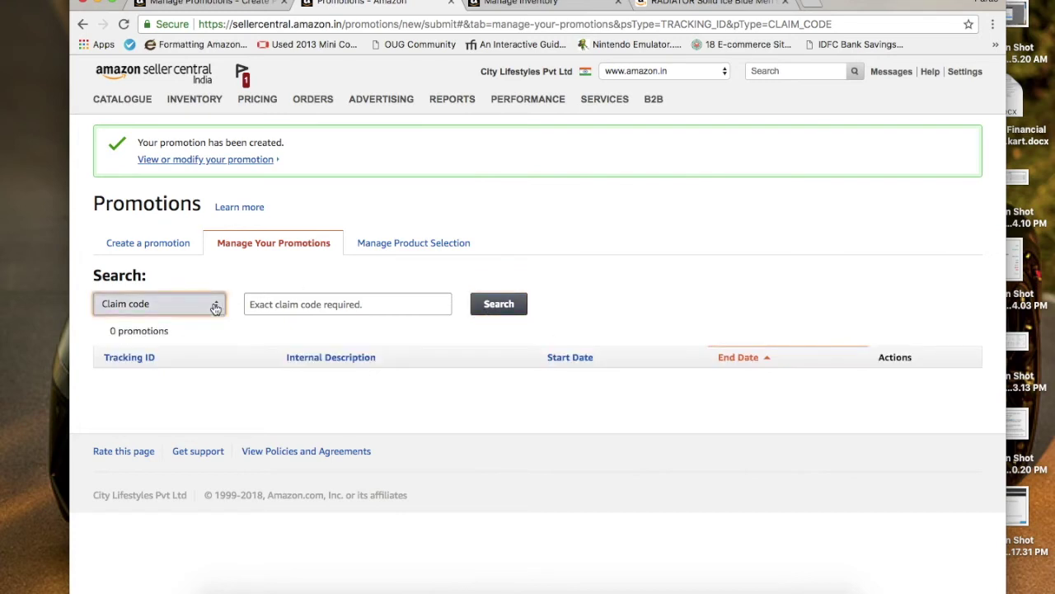
click(215, 308)
click(189, 342)
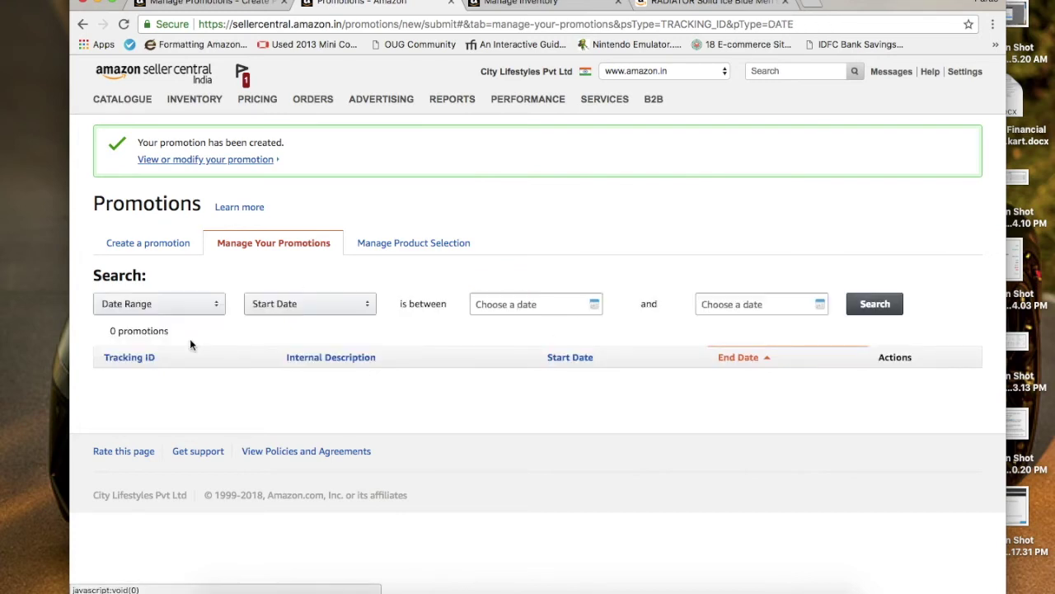
click(336, 316)
click(478, 295)
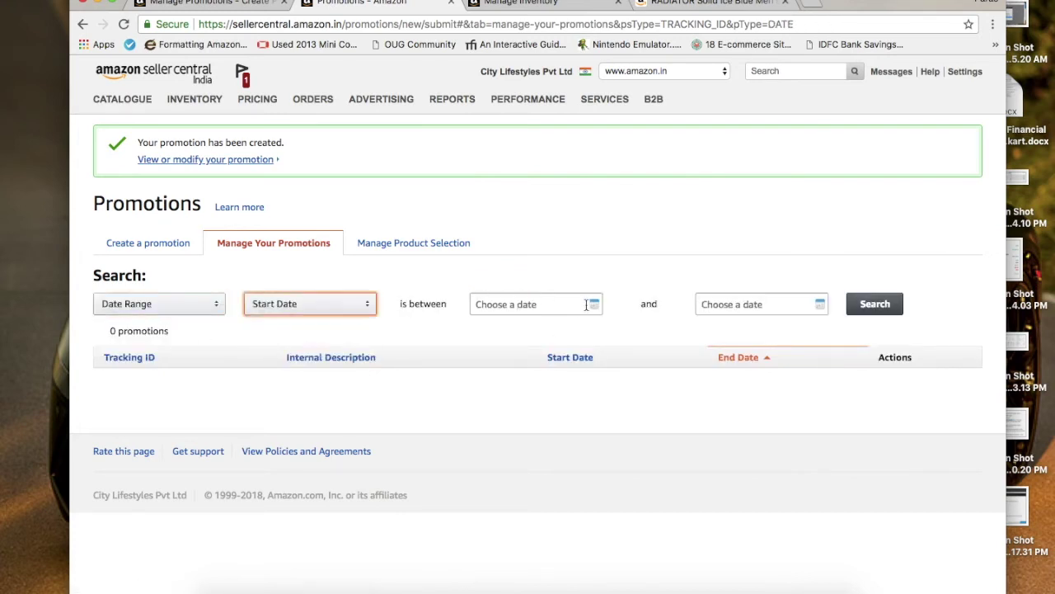
Search start dates 04/06/2018 to 11/06/2018 and open the jacket Money Off promotion.
click(586, 304)
click(493, 389)
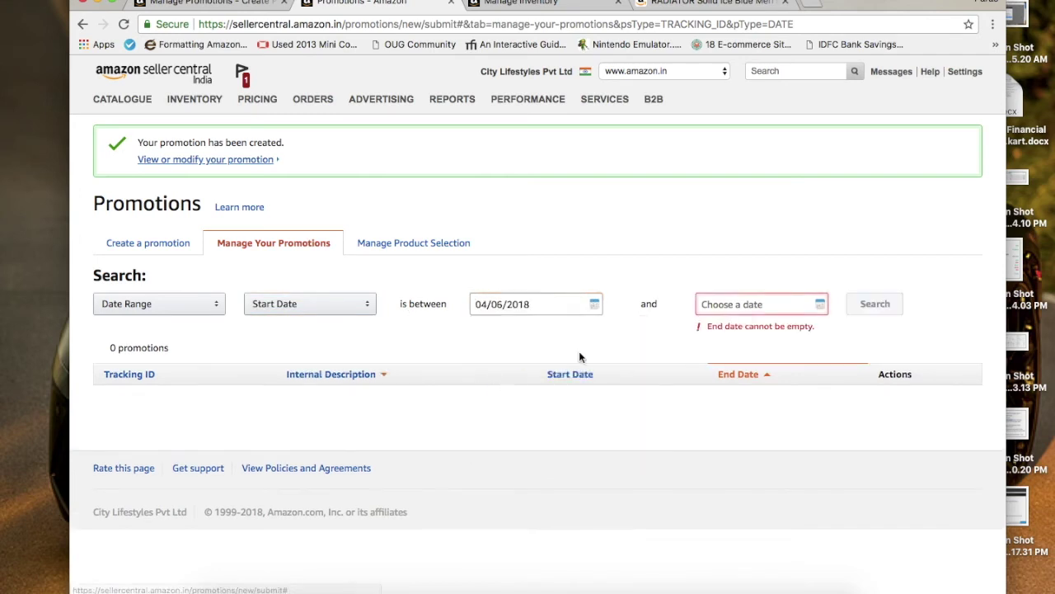
click(795, 310)
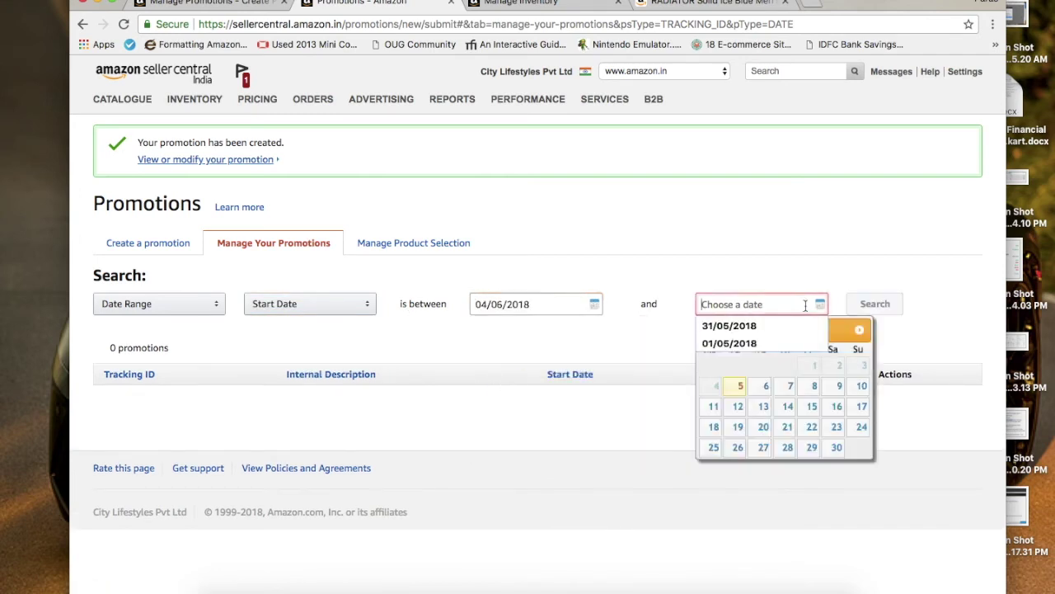
click(714, 407)
click(875, 303)
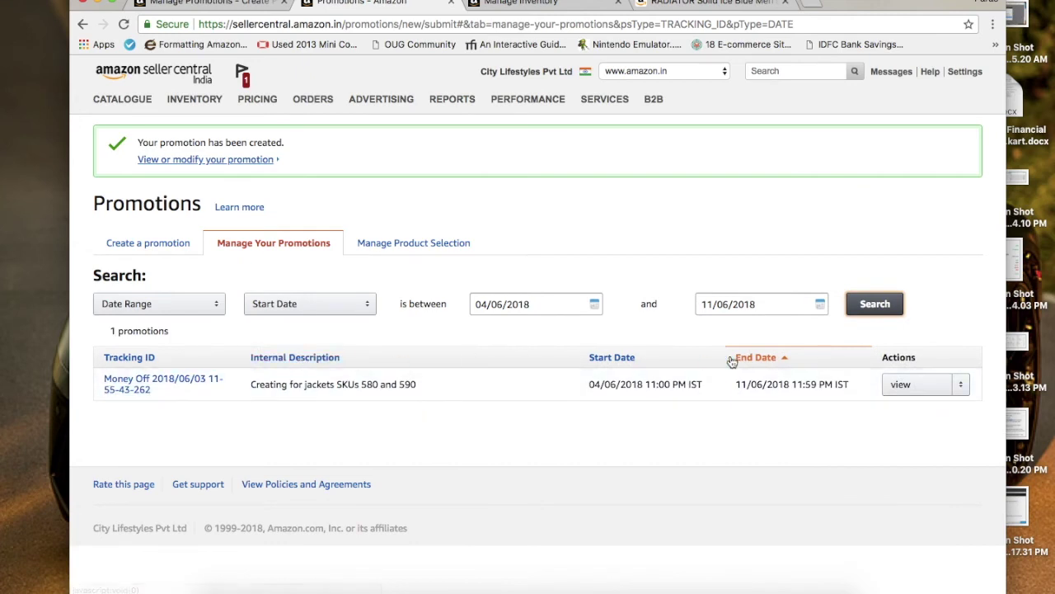
click(903, 385)
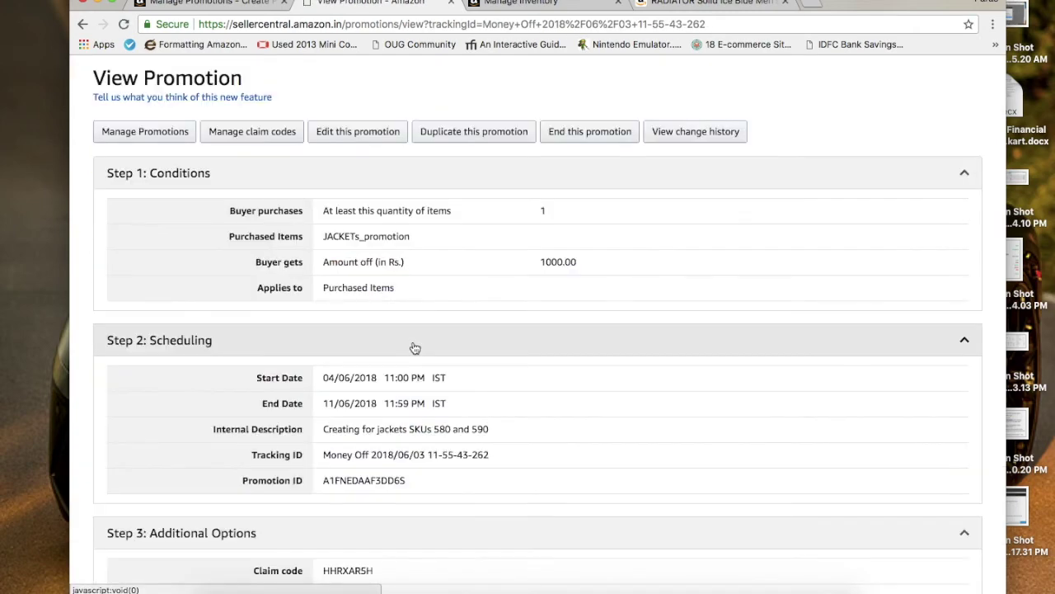
Copy the claim code from the Rs. 1000-off jacket promotion details, then return to the review page.
scroll(415, 347, down, 4)
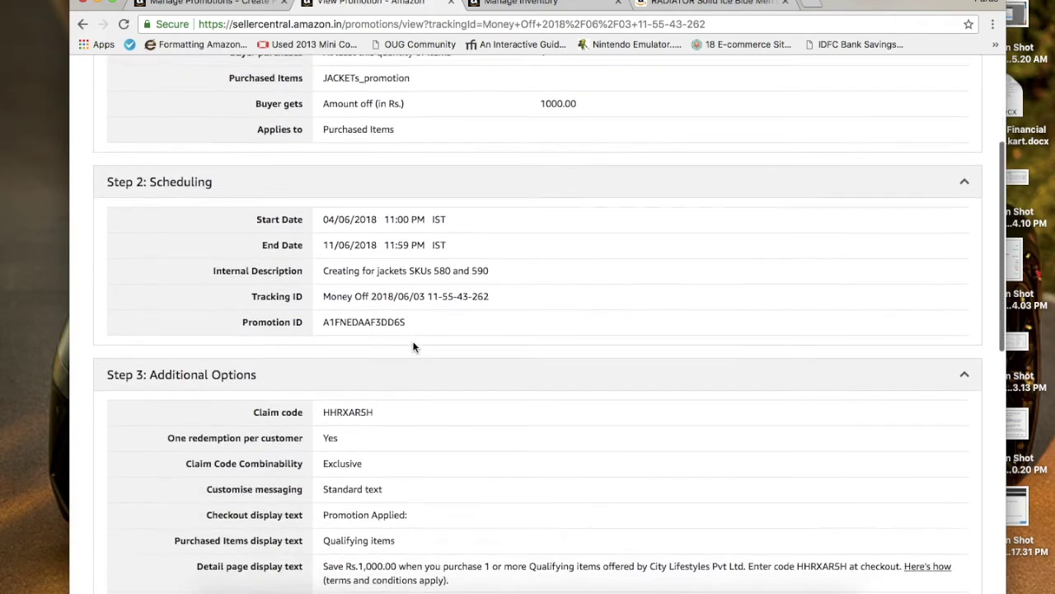
double_click(350, 408)
right_click(355, 404)
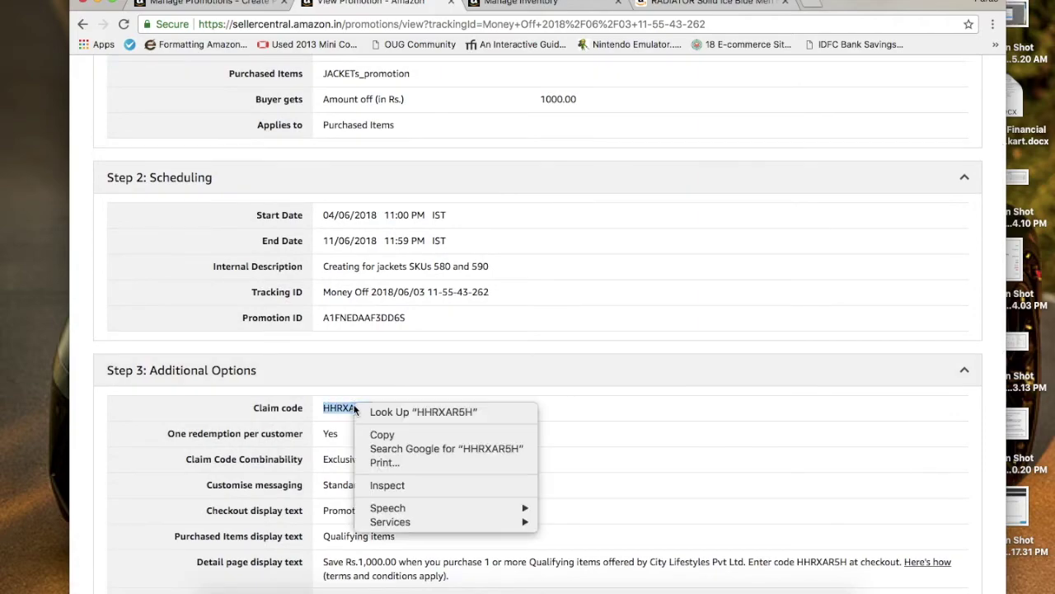
click(395, 434)
scroll(567, 405, down, 3)
scroll(567, 405, up, 5)
scroll(567, 405, up, 2)
scroll(448, 451, down, 2)
scroll(448, 450, up, 2)
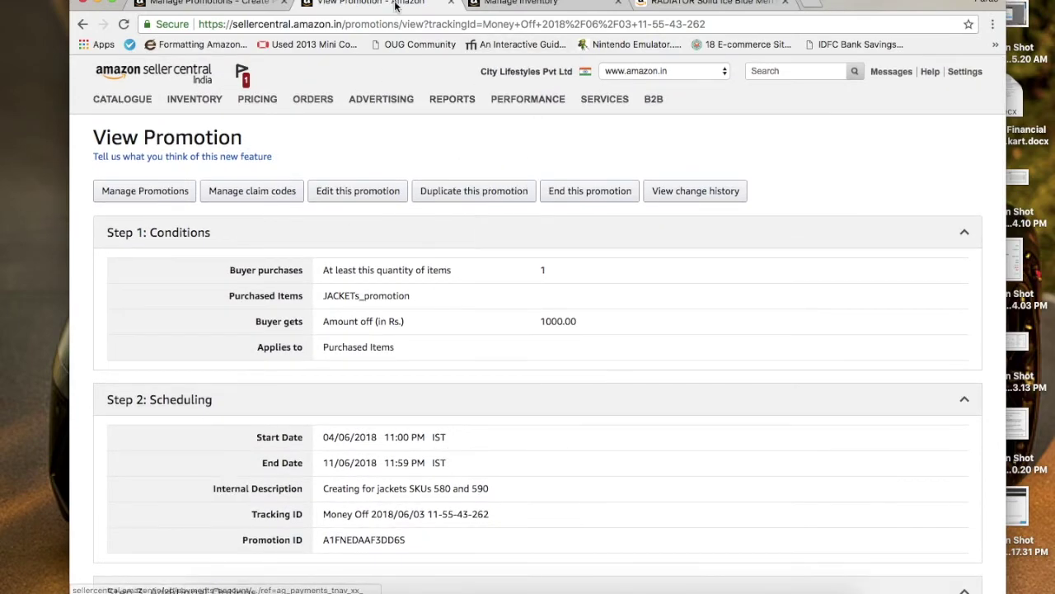
key(super+Left)
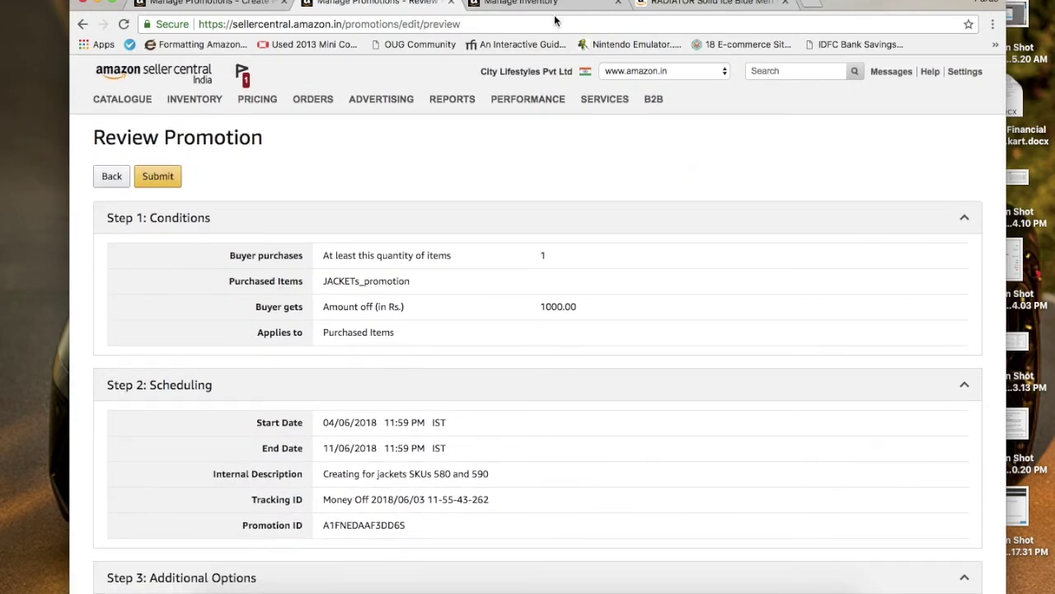
Buy the RADIATOR Ice Blue denim jacket in size Small at ₹2,499 with Buy Now.
click(668, 2)
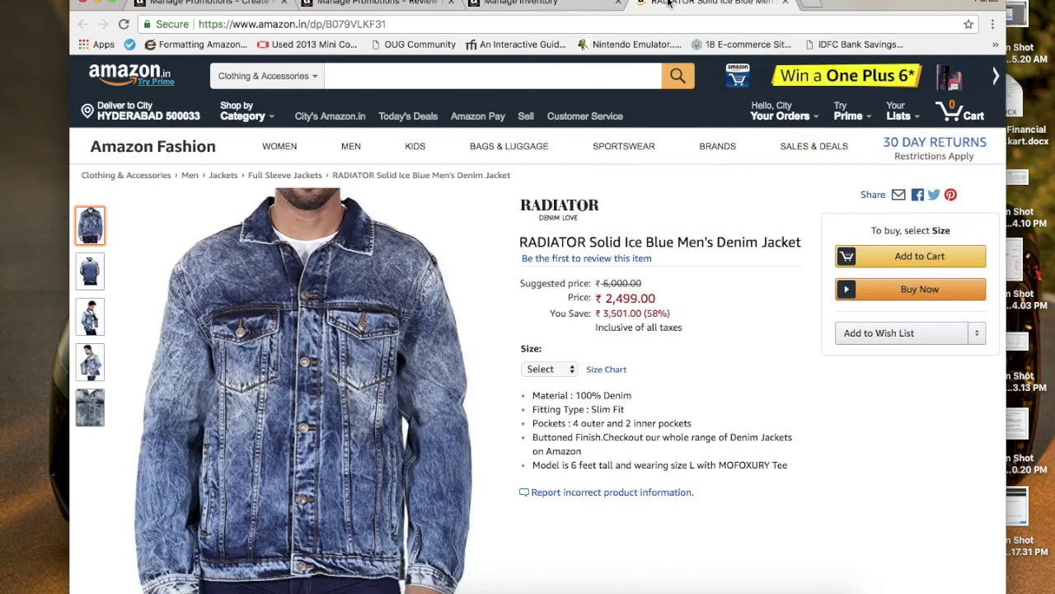
click(548, 369)
click(545, 383)
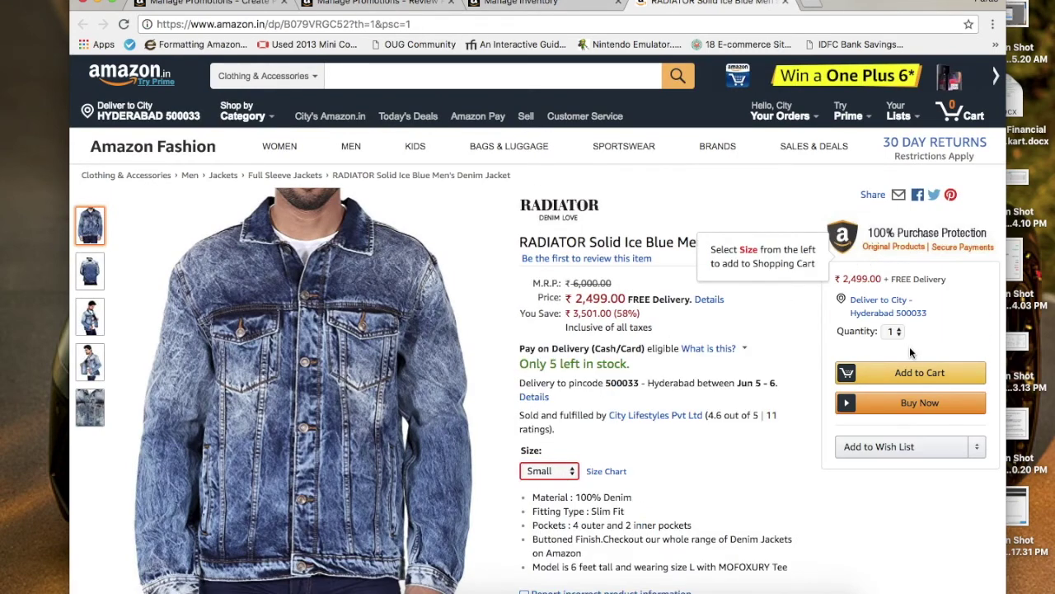
click(891, 404)
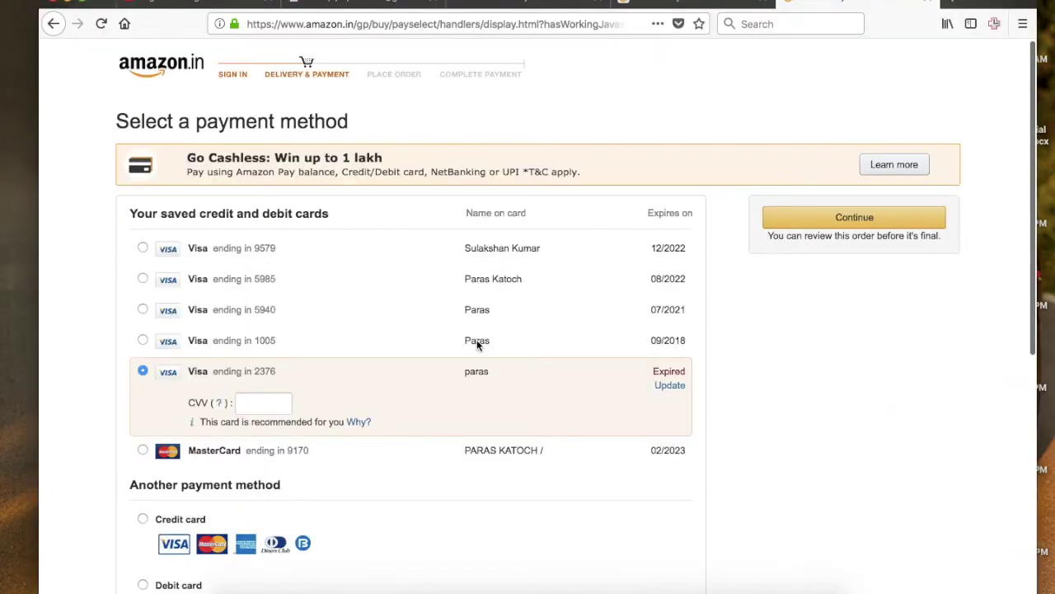
scroll(475, 344, down, 5)
scroll(294, 377, down, 3)
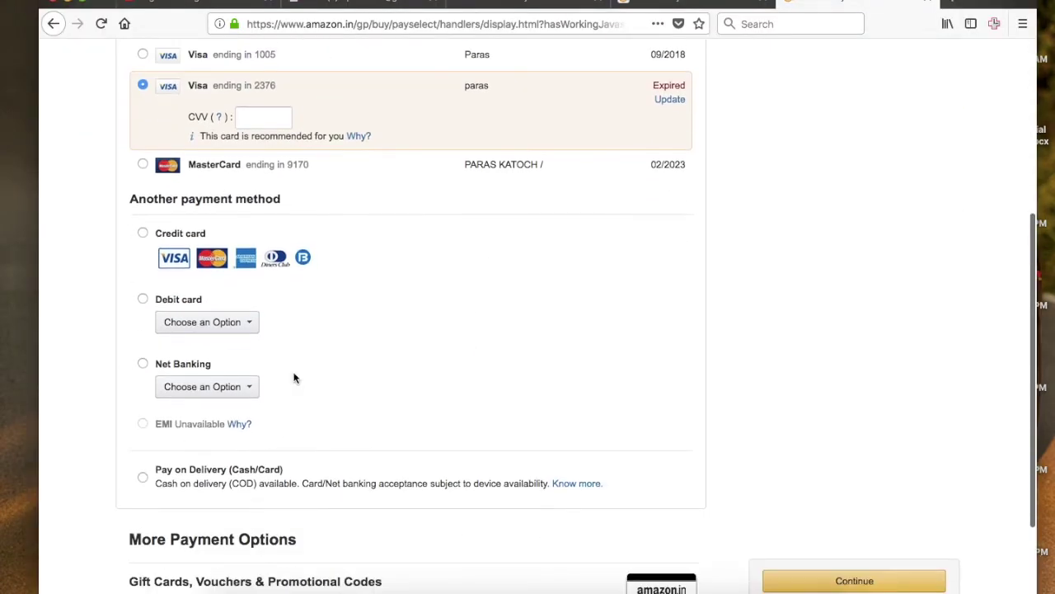
Pay on delivery for the ₹2,499.00 order, then bring back the Chrome jacket page.
click(144, 366)
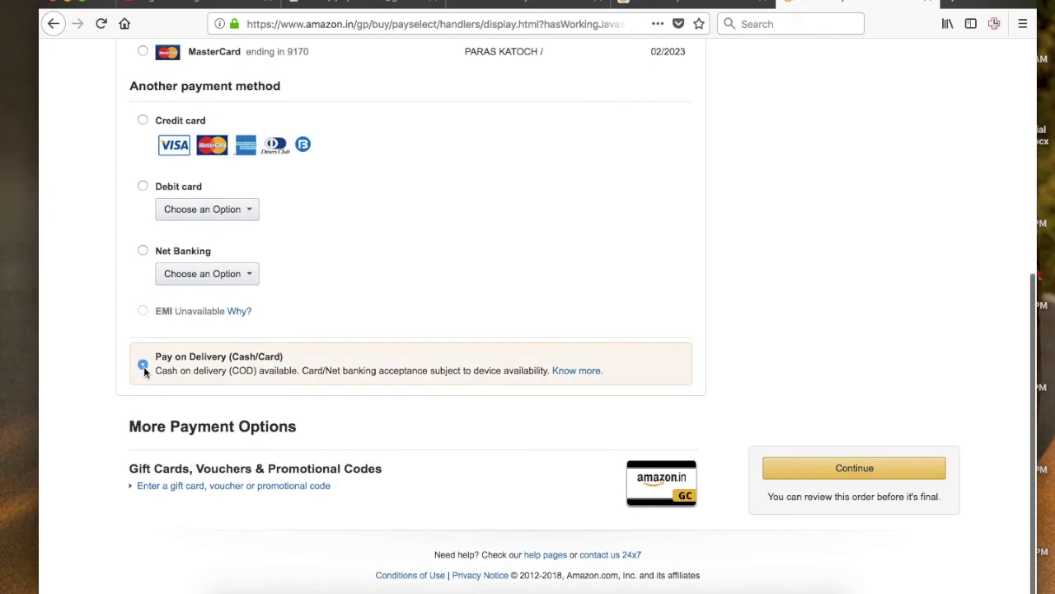
click(809, 466)
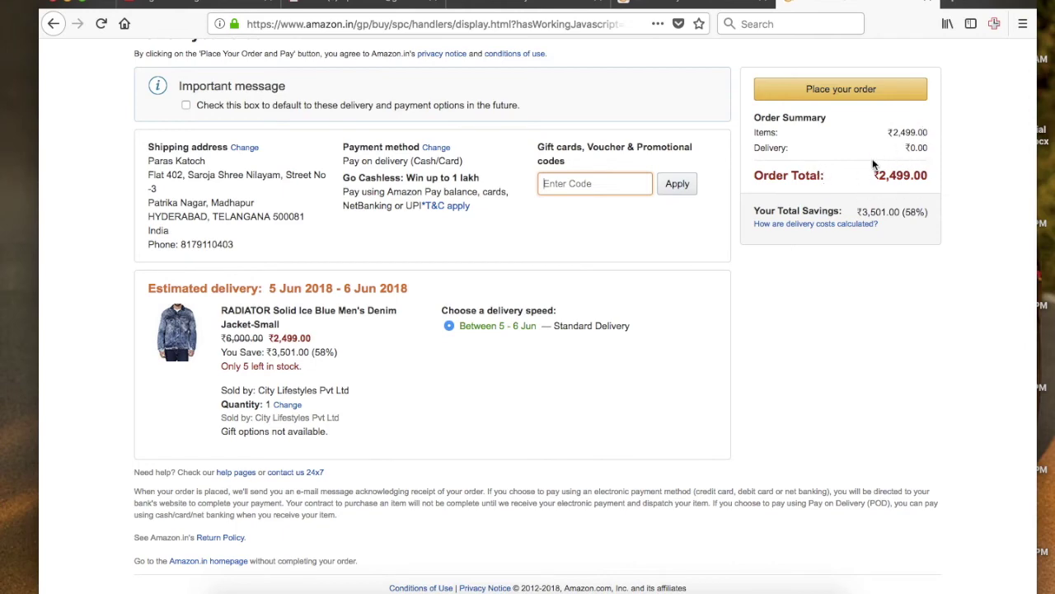
scroll(661, 321, up, 2)
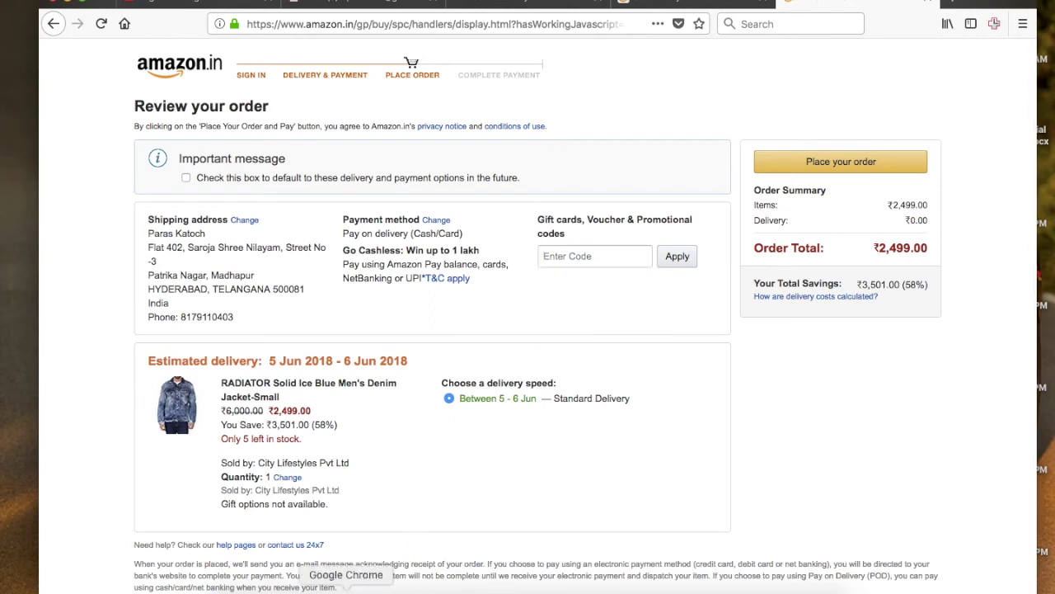
click(346, 588)
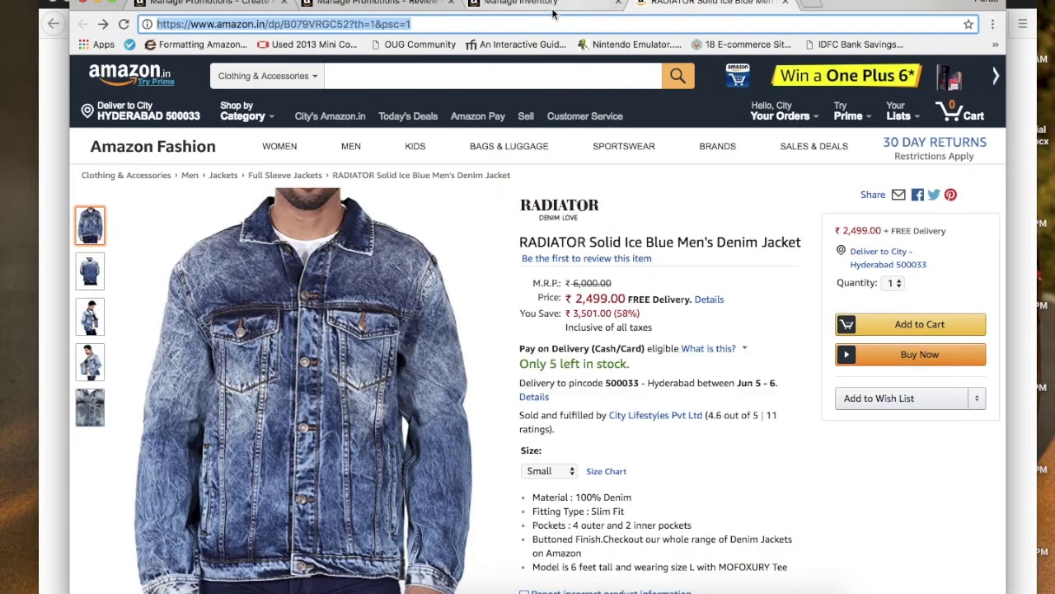
Read through the Manage Promotions review terms, then return to the RADIATOR jacket page.
click(553, 12)
click(404, 10)
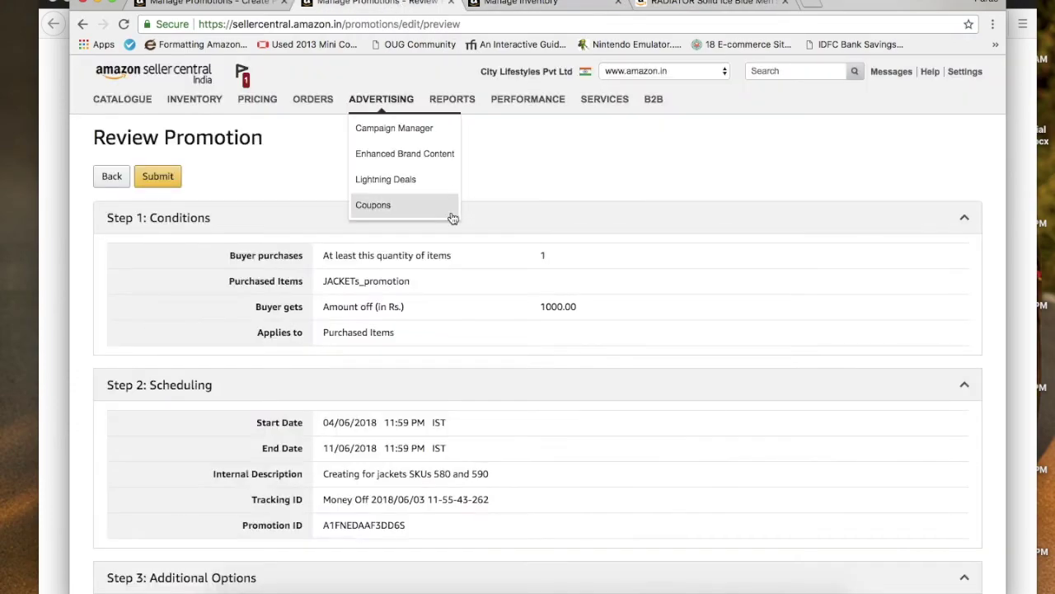
scroll(575, 234, down, 10)
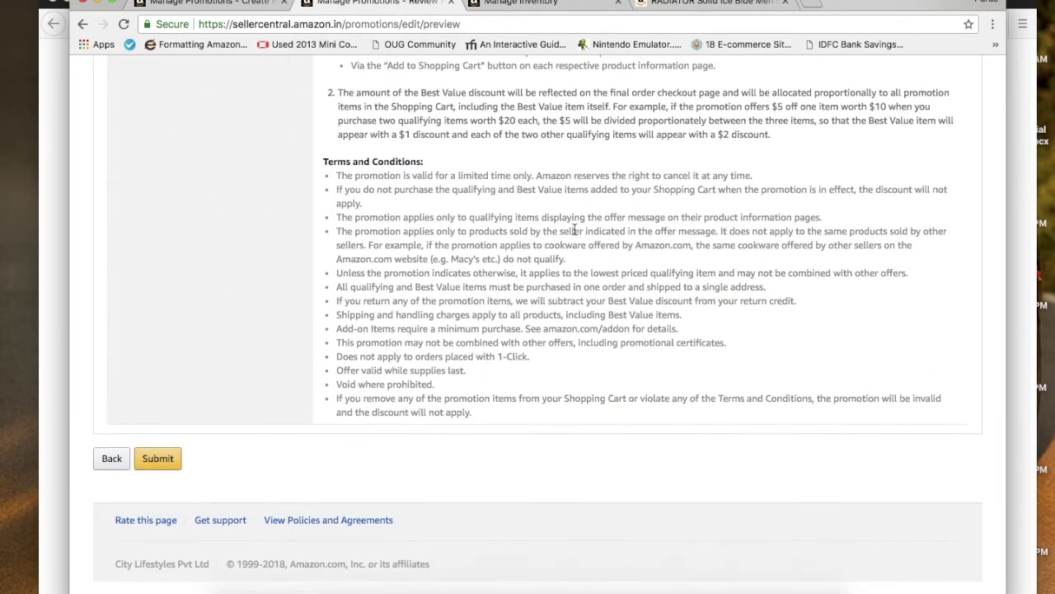
scroll(575, 231, up, 10)
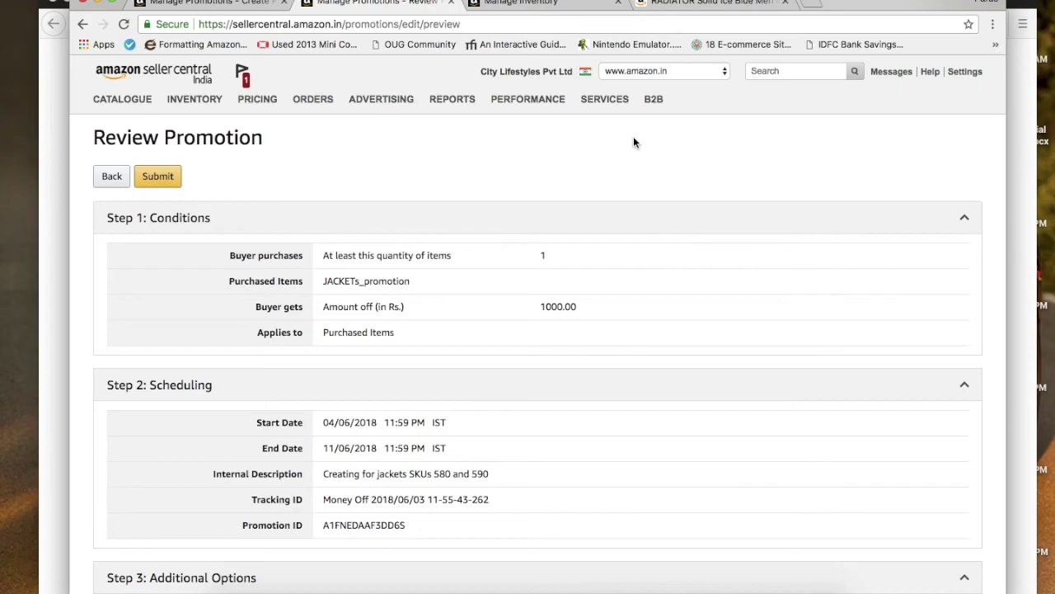
scroll(633, 142, down, 10)
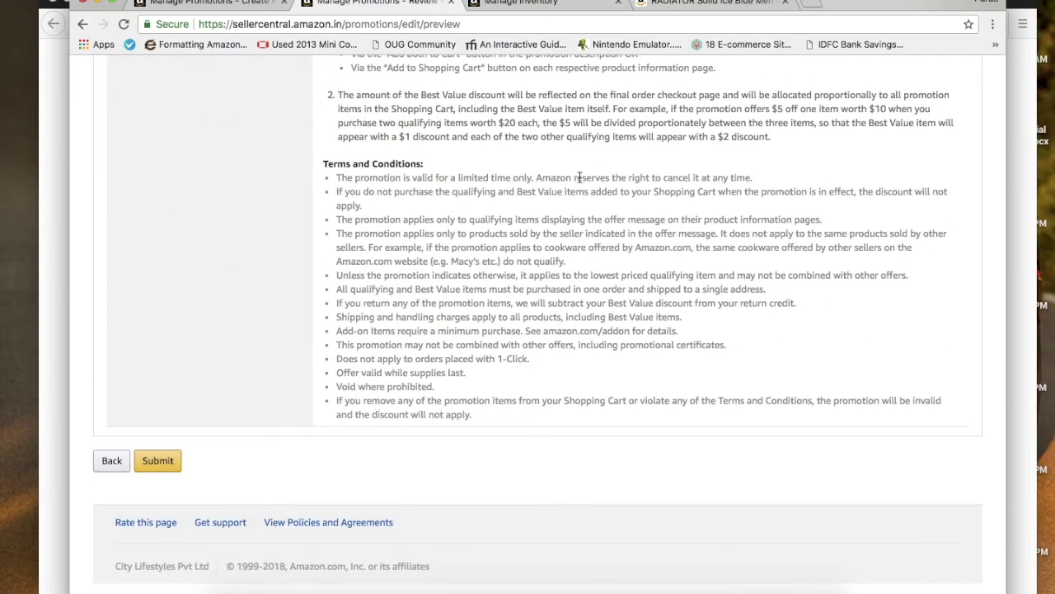
scroll(580, 178, up, 10)
click(715, 8)
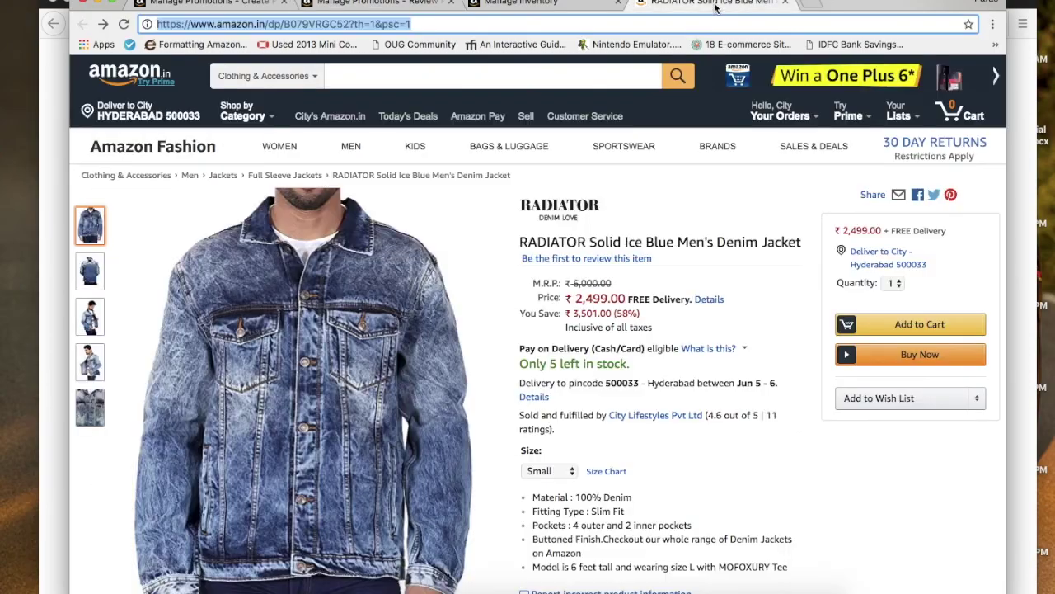
Dismiss the address suggestions and check the jacket page's Special offers.
click(697, 222)
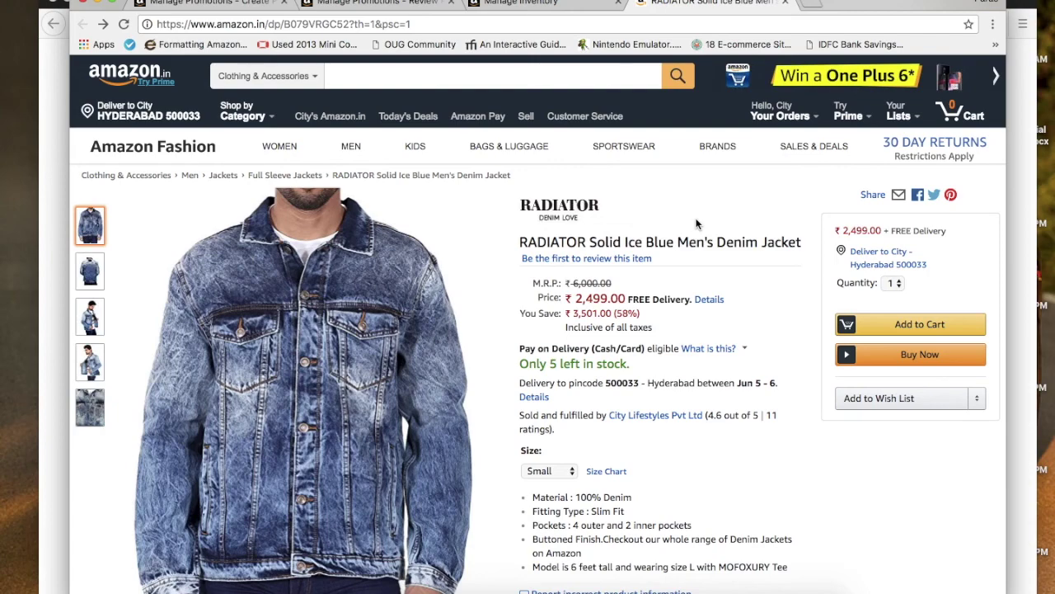
scroll(697, 223, down, 5)
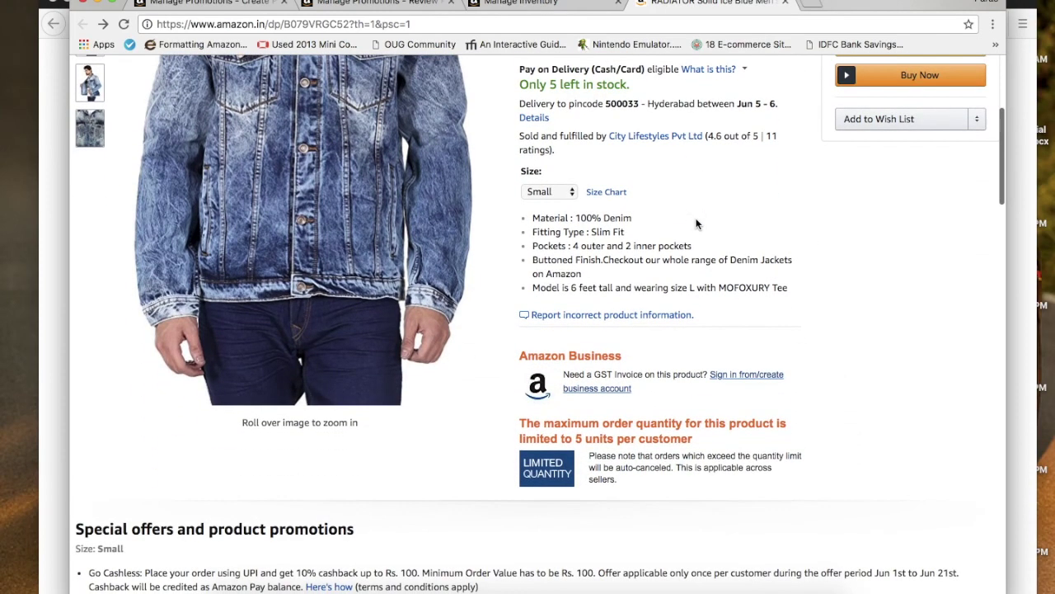
scroll(697, 222, up, 3)
scroll(696, 223, up, 3)
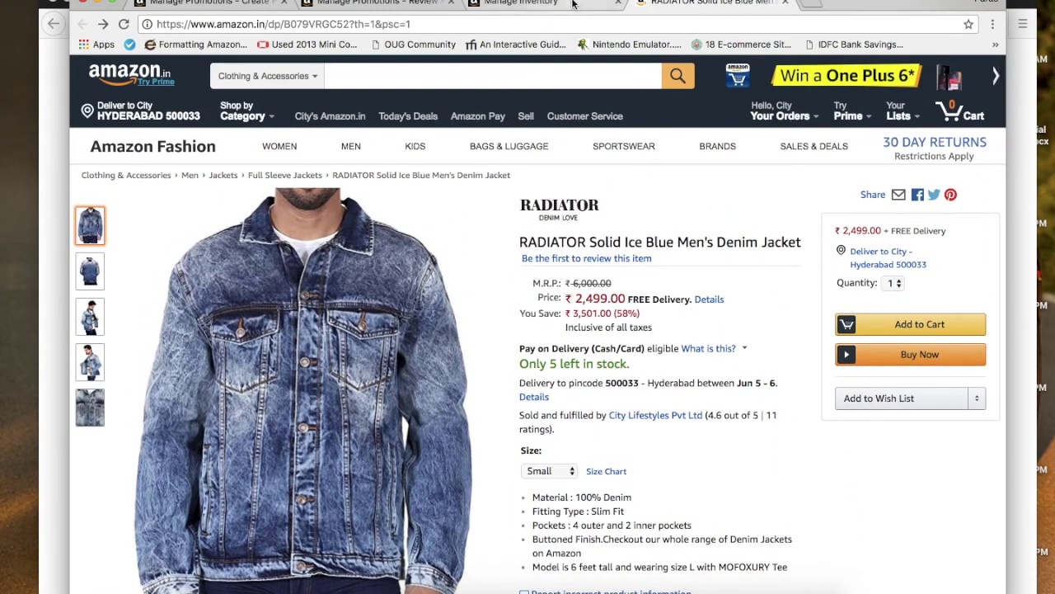
Look over the Manage Inventory list of 125 products sorted by date created.
click(571, 3)
scroll(498, 191, down, 15)
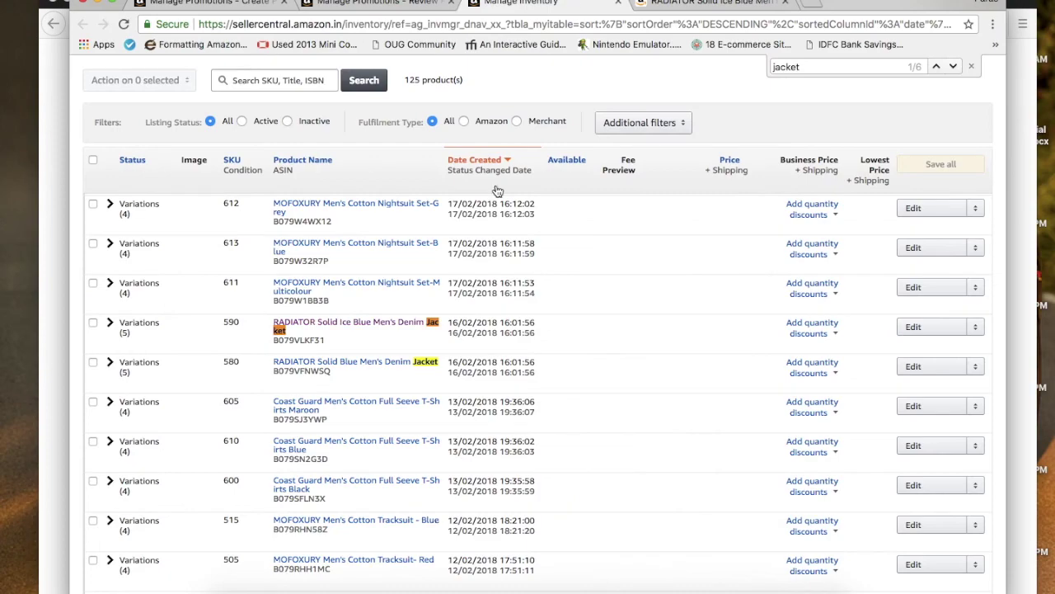
scroll(498, 191, up, 15)
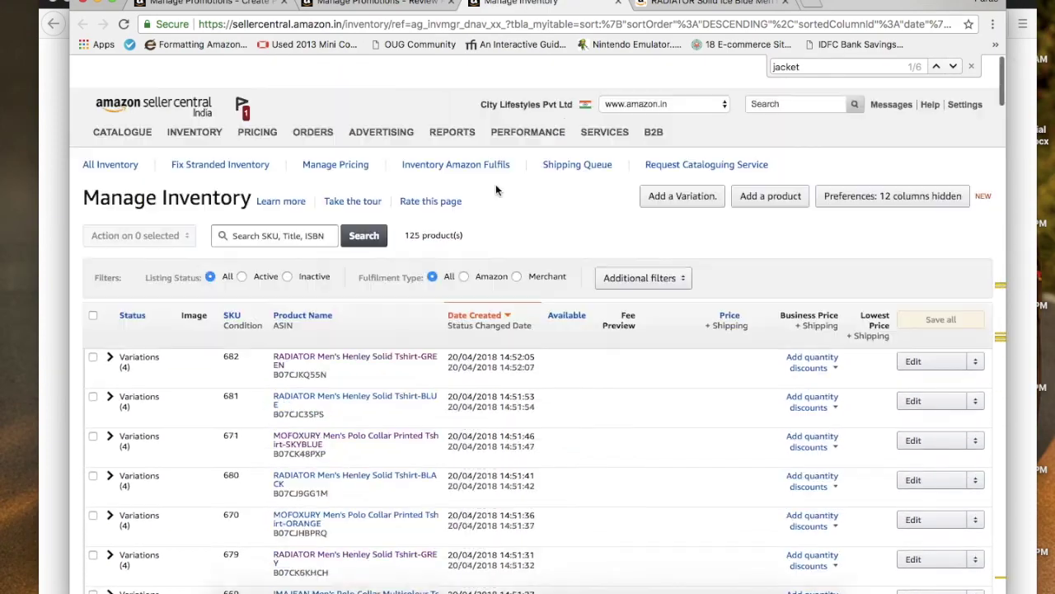